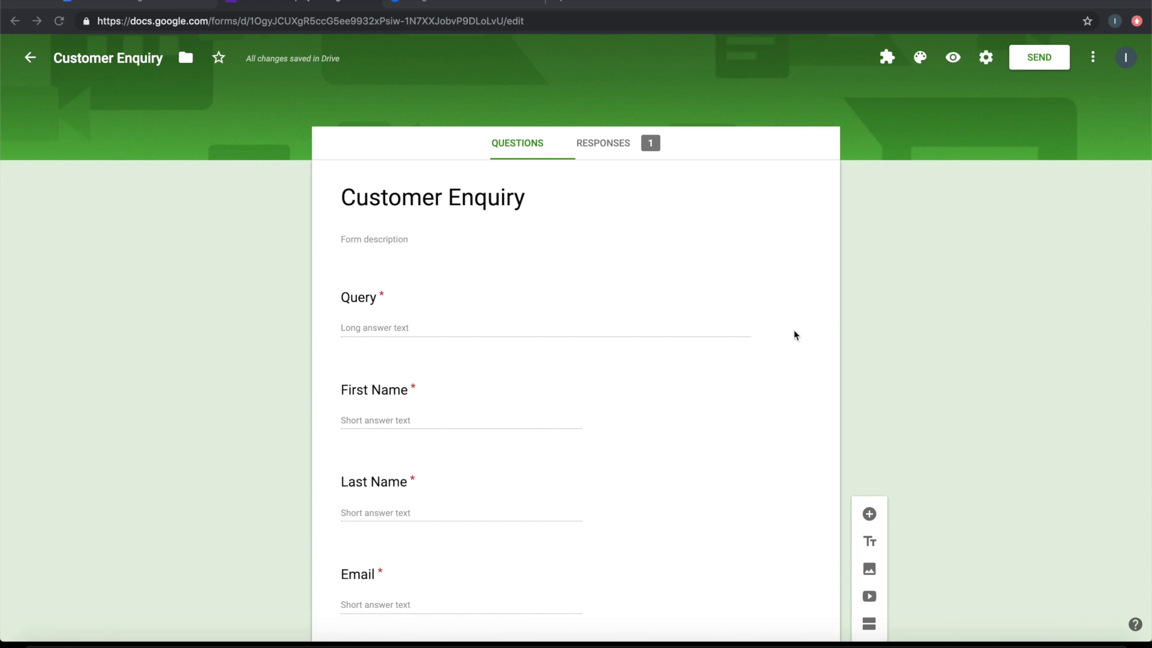
pyautogui.scroll(-1, 793, 335)
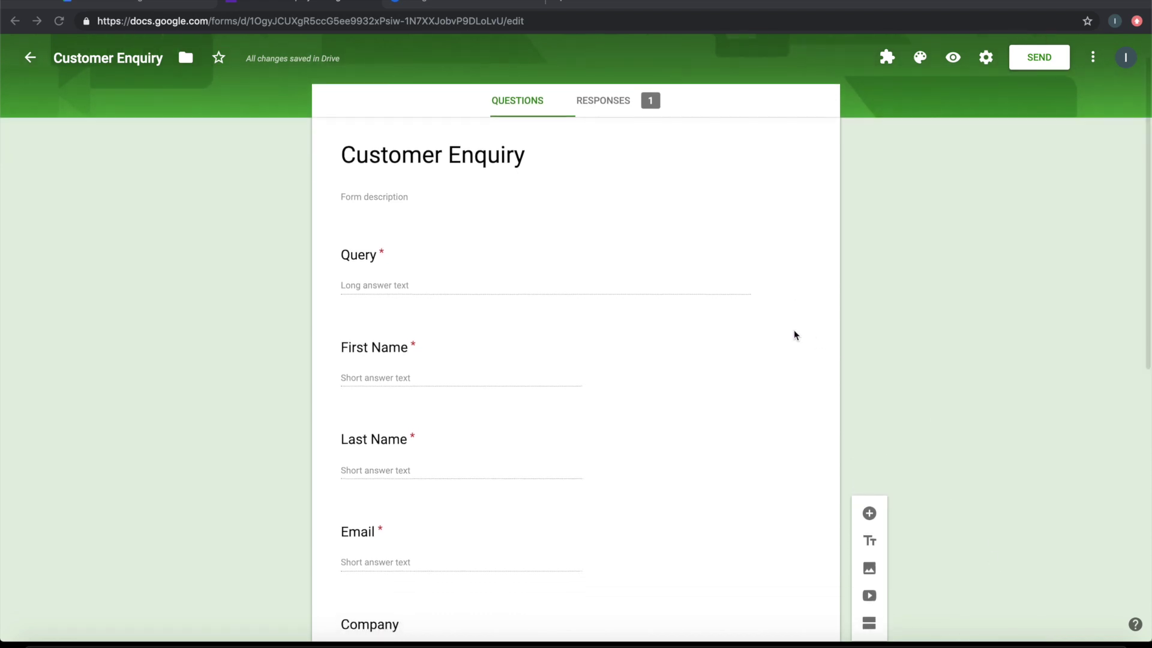
pyautogui.scroll(-1, 794, 335)
pyautogui.scroll(-1, 794, 335)
pyautogui.scroll(-1, 793, 335)
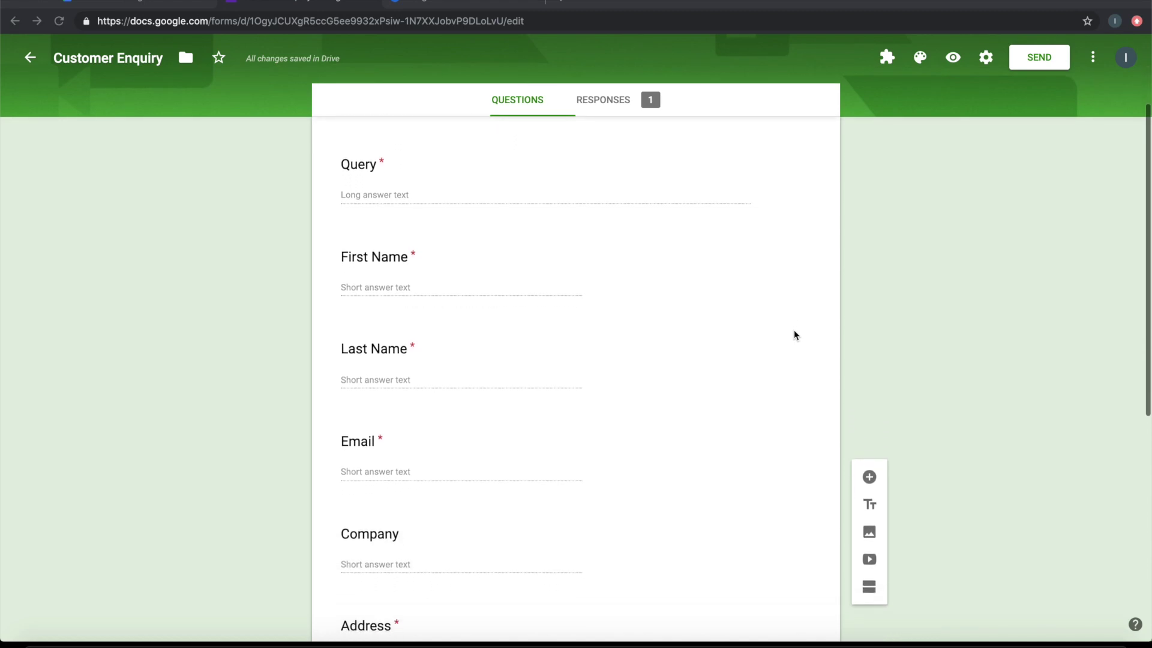
pyautogui.scroll(-2, 794, 335)
pyautogui.scroll(-2, 794, 335)
pyautogui.scroll(-2, 795, 335)
pyautogui.scroll(-2, 794, 335)
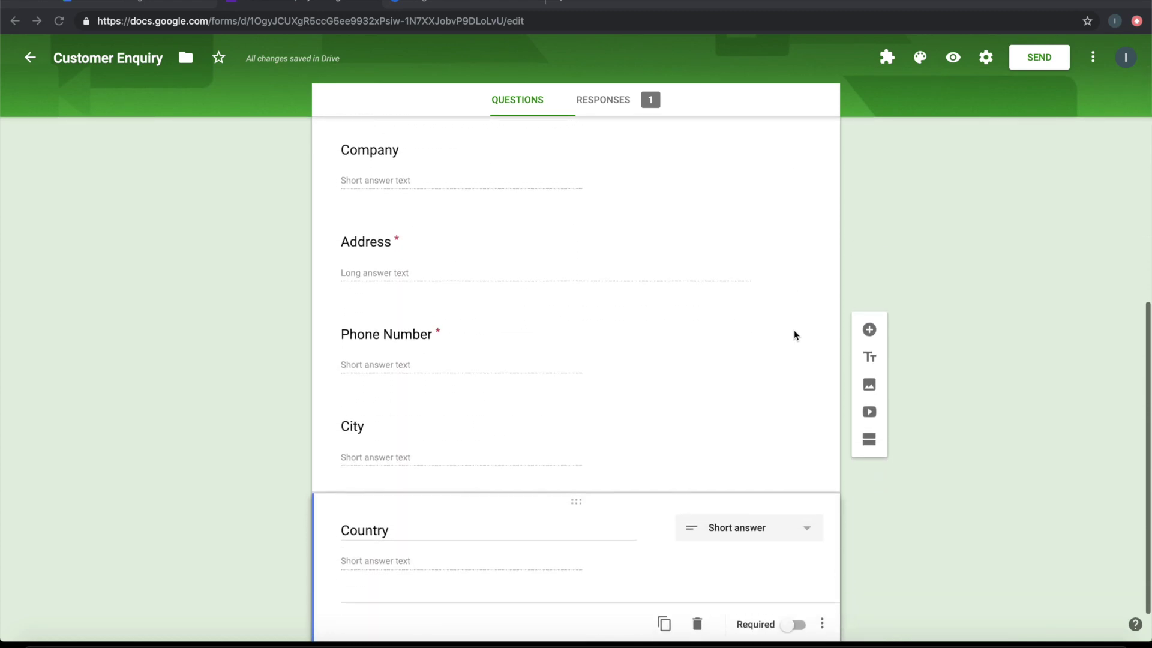
pyautogui.scroll(-1, 794, 336)
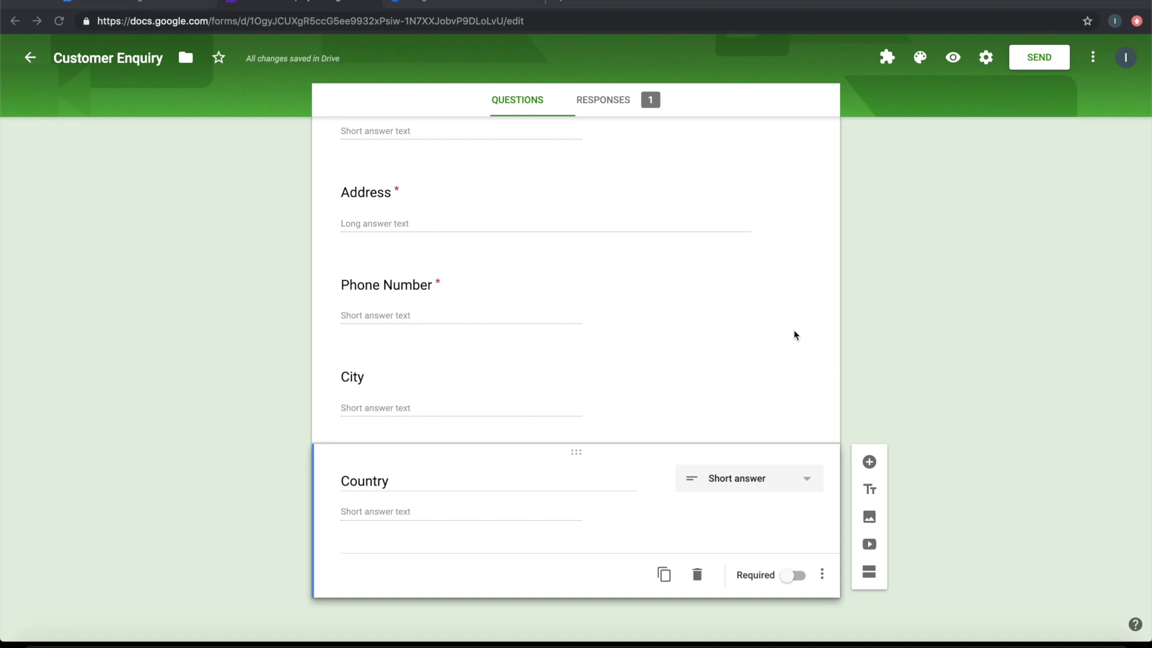
pyautogui.scroll(10, 793, 335)
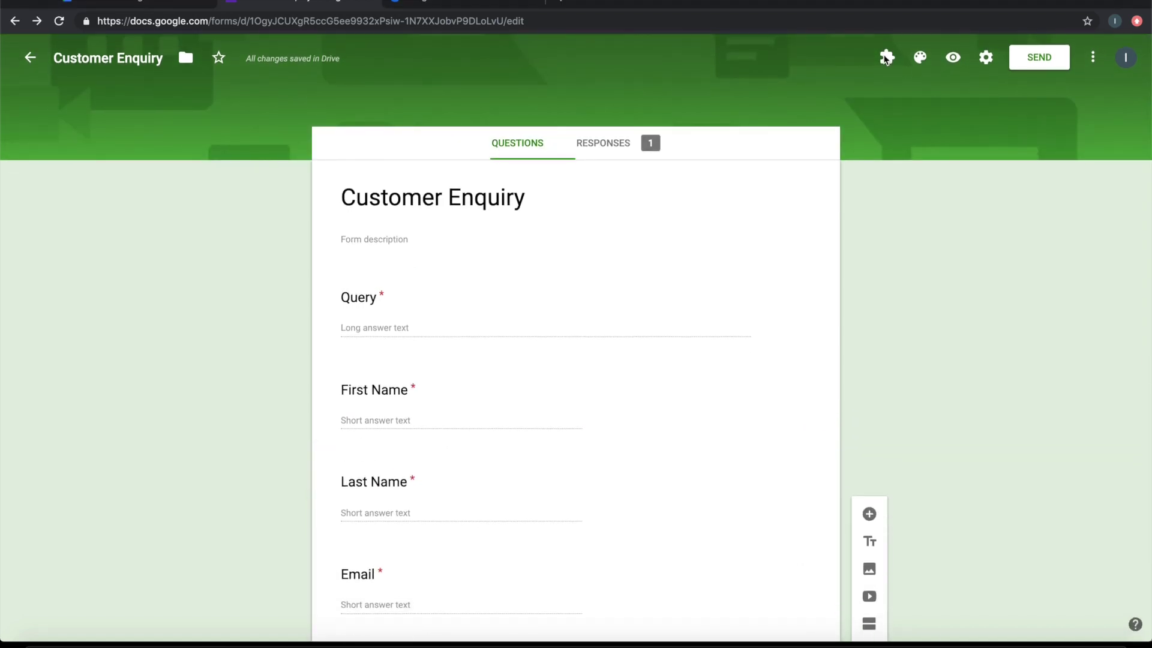
# Check that the Prospects label in Google Contacts is empty, review all contacts, and return to the form
pyautogui.click(482, 3)
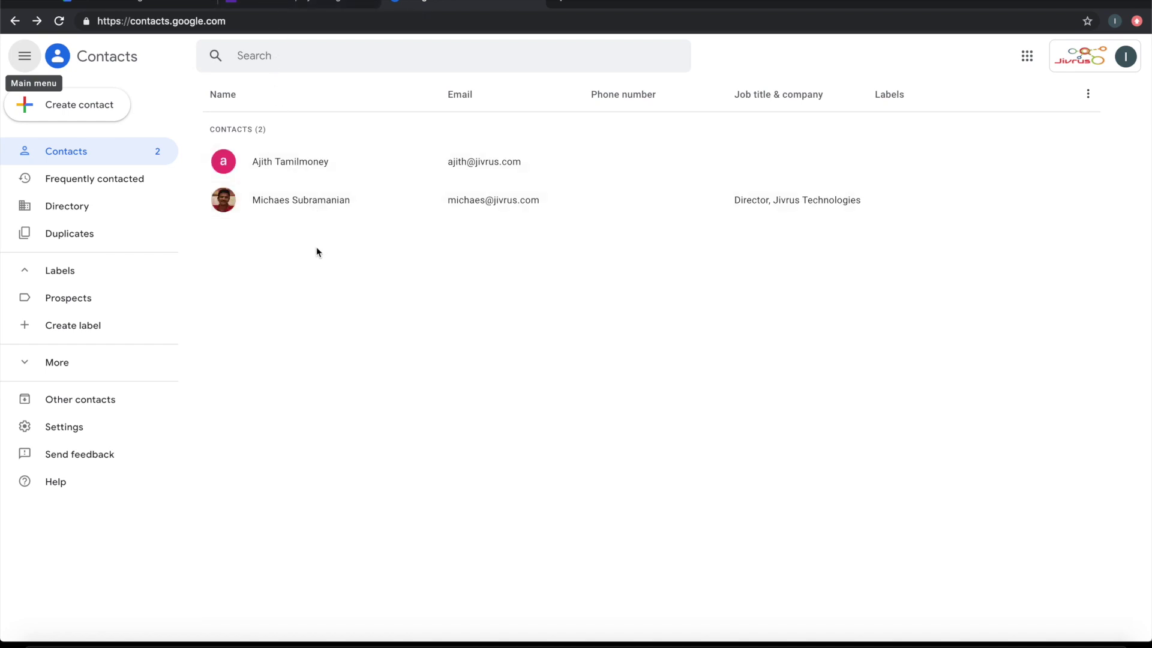
pyautogui.moveTo(68, 298)
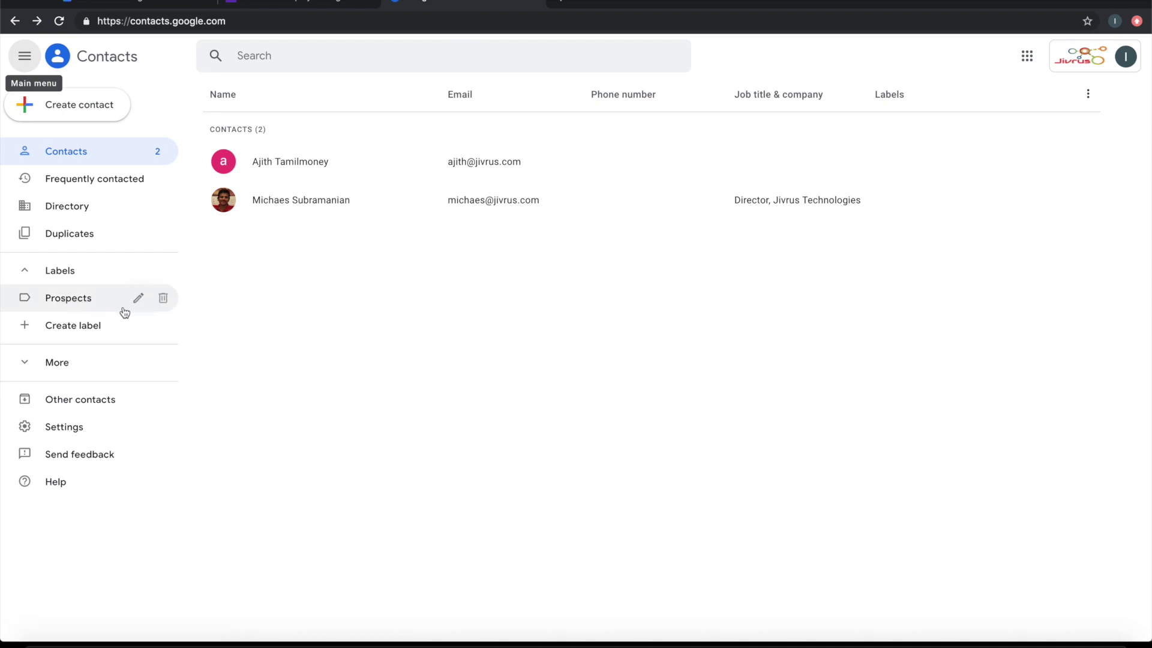
pyautogui.click(85, 305)
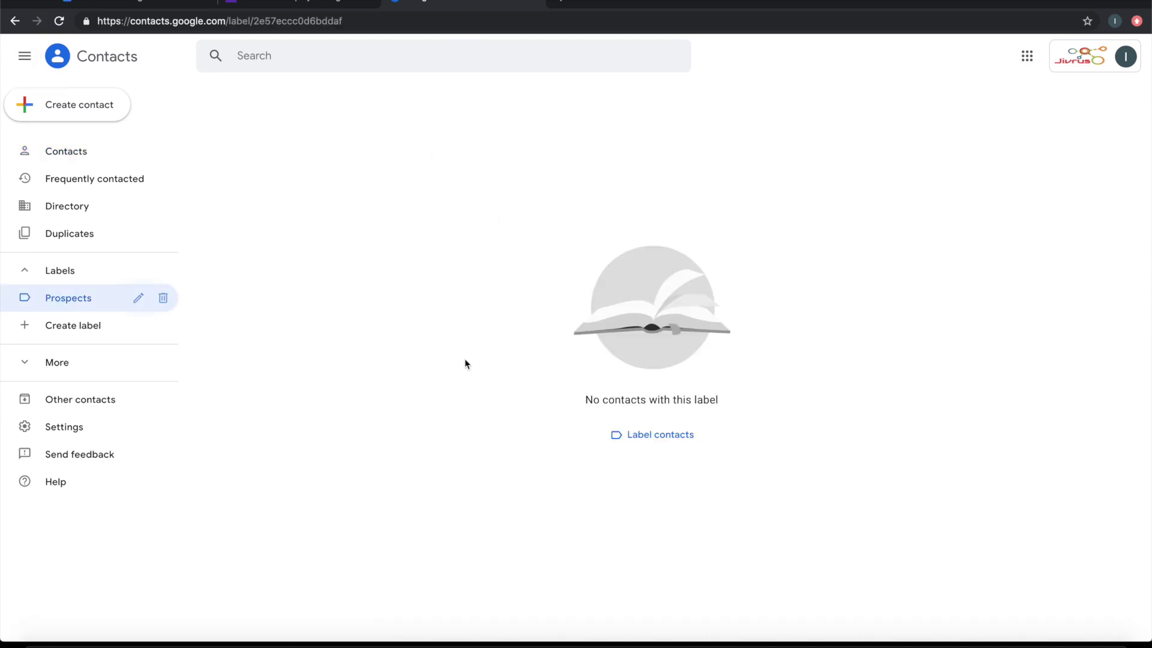
pyautogui.click(66, 152)
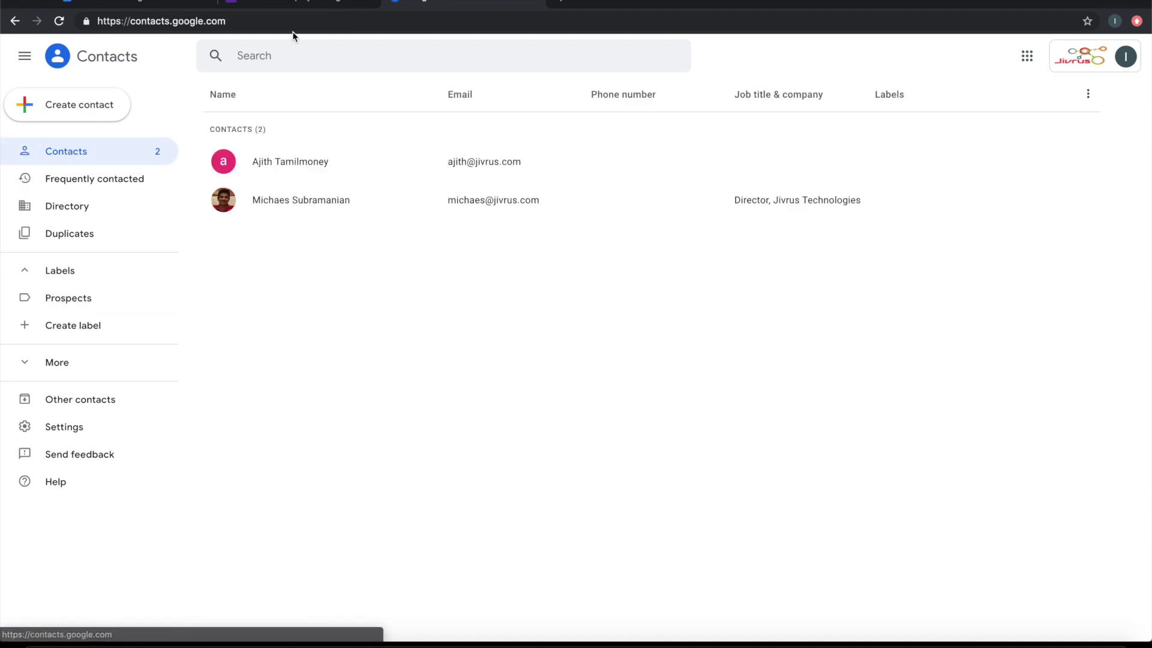
pyautogui.click(292, 2)
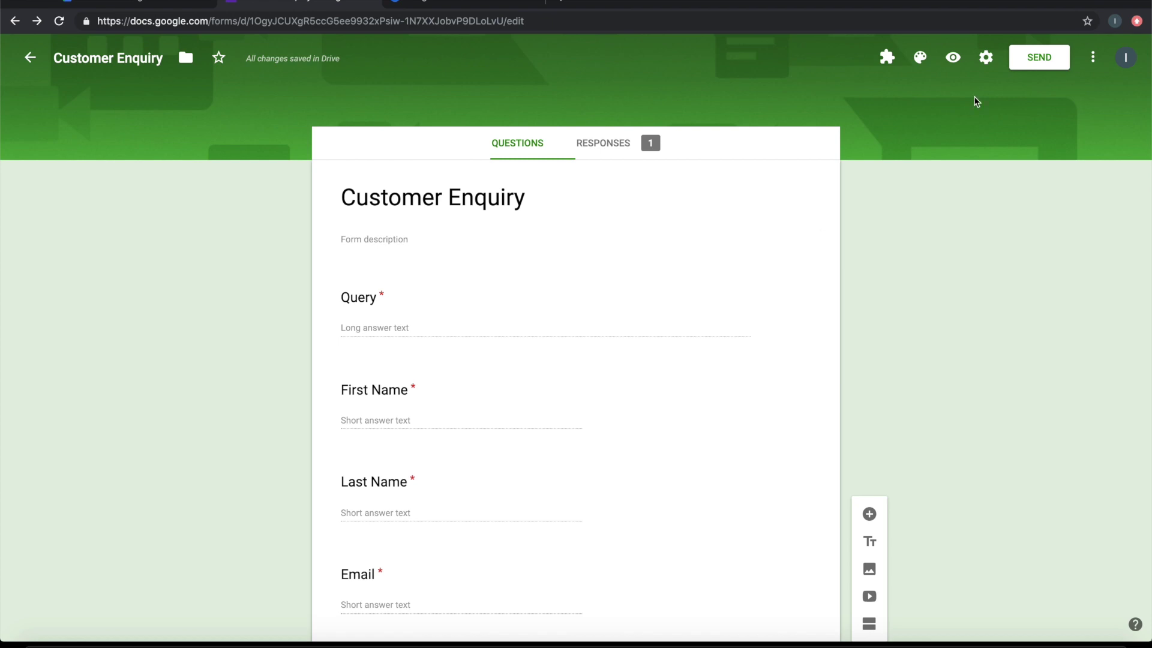
# Launch the Form Director add-on and start a new Google Contacts integration service
pyautogui.click(886, 57)
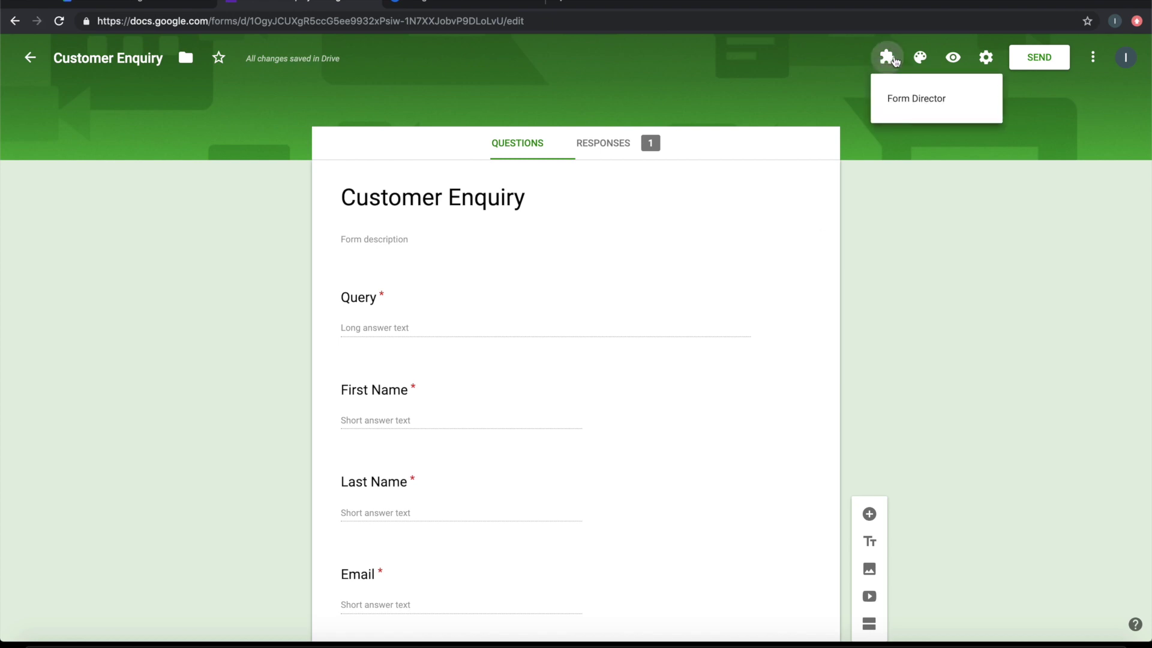
pyautogui.click(901, 101)
pyautogui.click(538, 131)
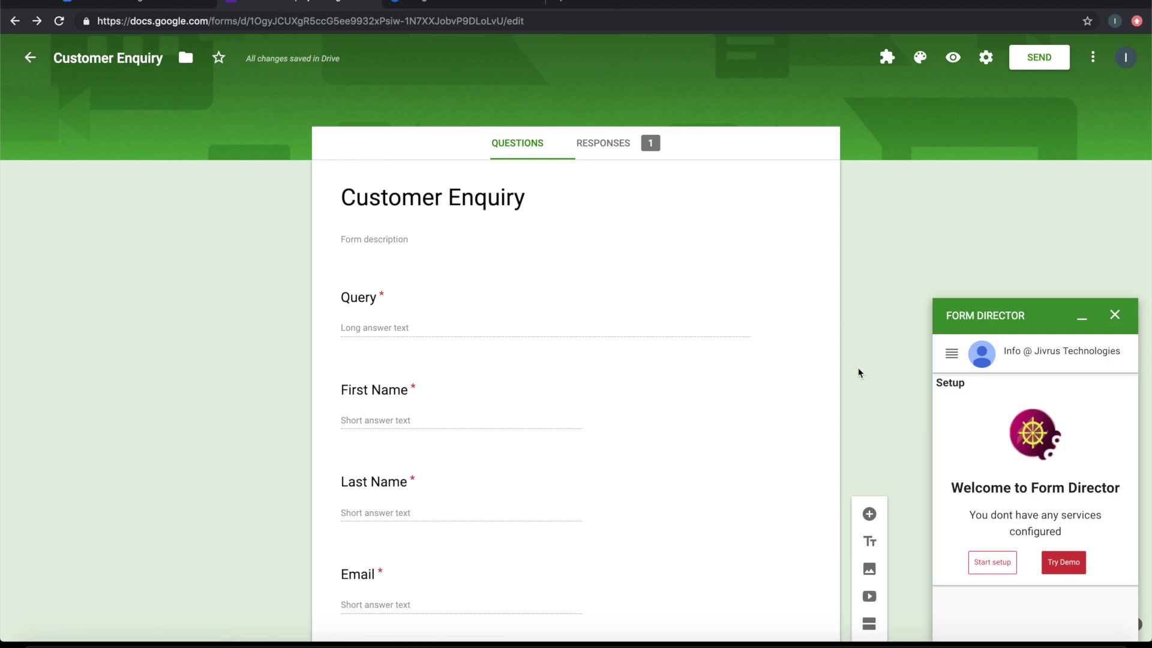
pyautogui.click(993, 562)
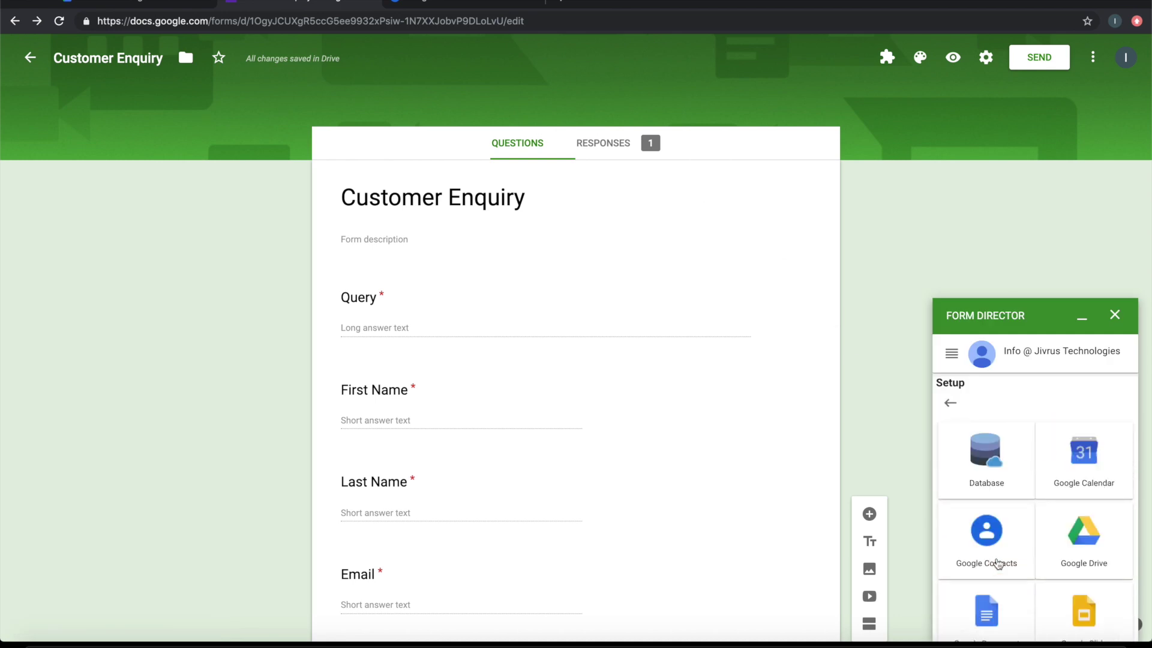
pyautogui.scroll(-2, 1000, 563)
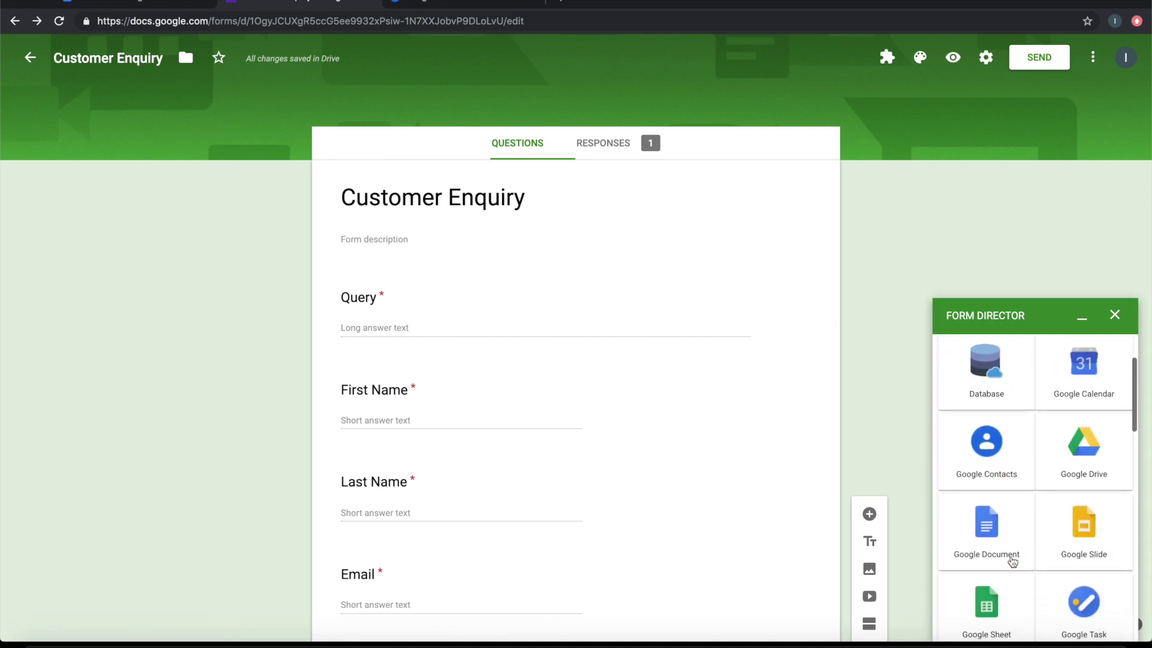
pyautogui.click(998, 458)
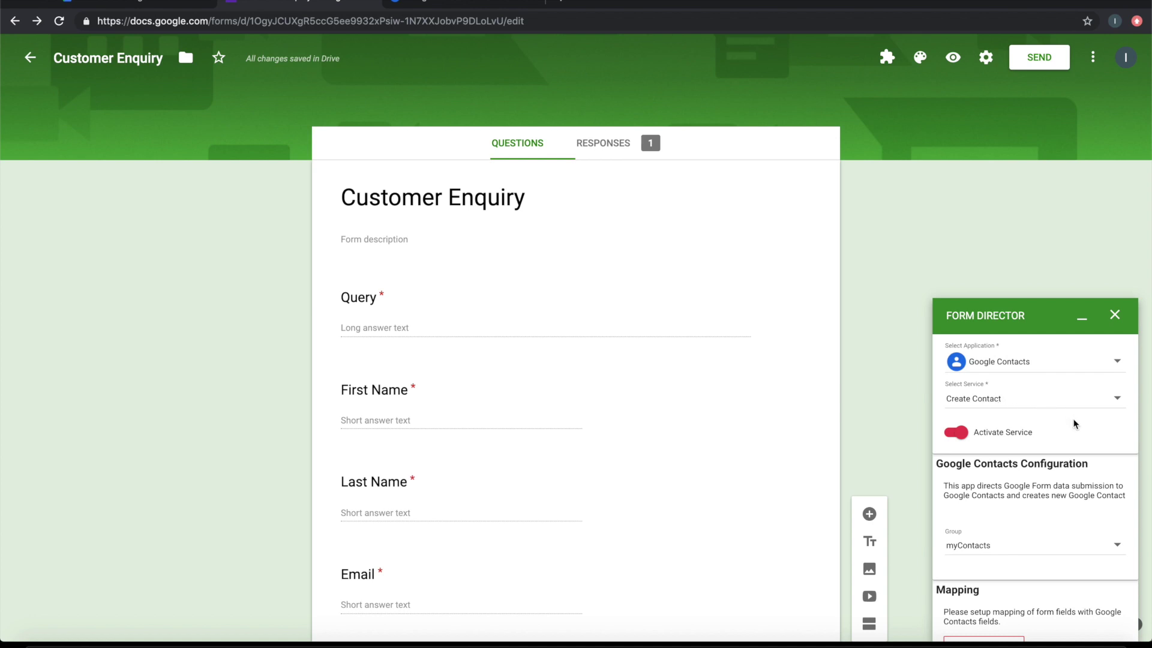
pyautogui.scroll(-2, 1085, 442)
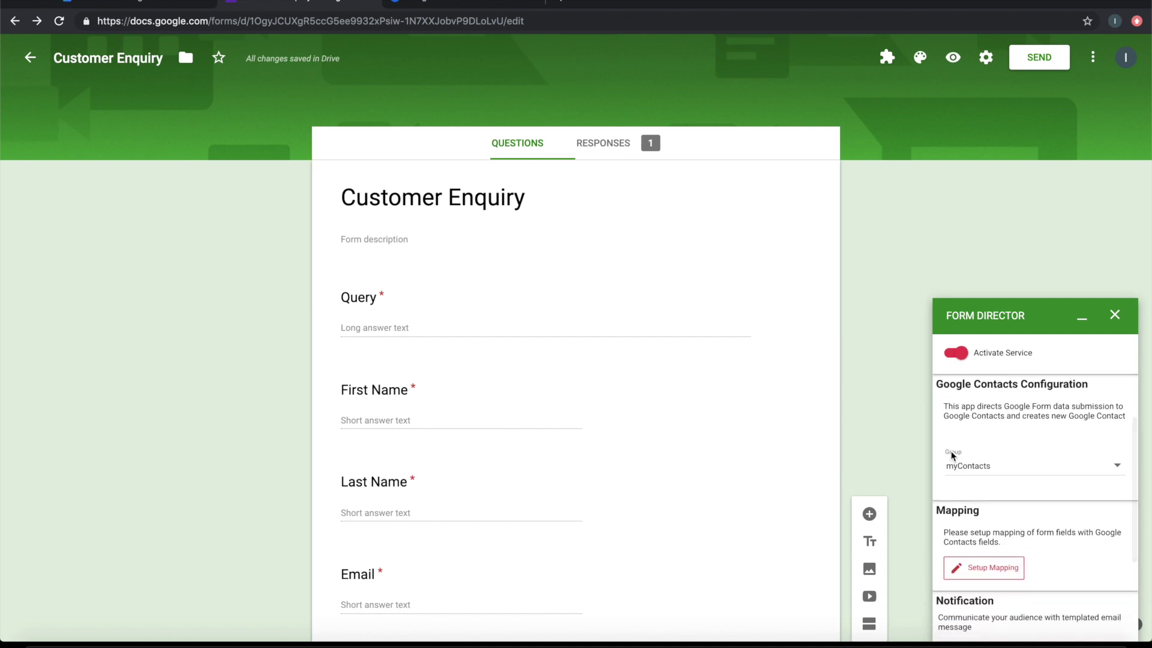
# Assign new contacts to the Prospects group and begin the field mapping setup
pyautogui.click(1027, 466)
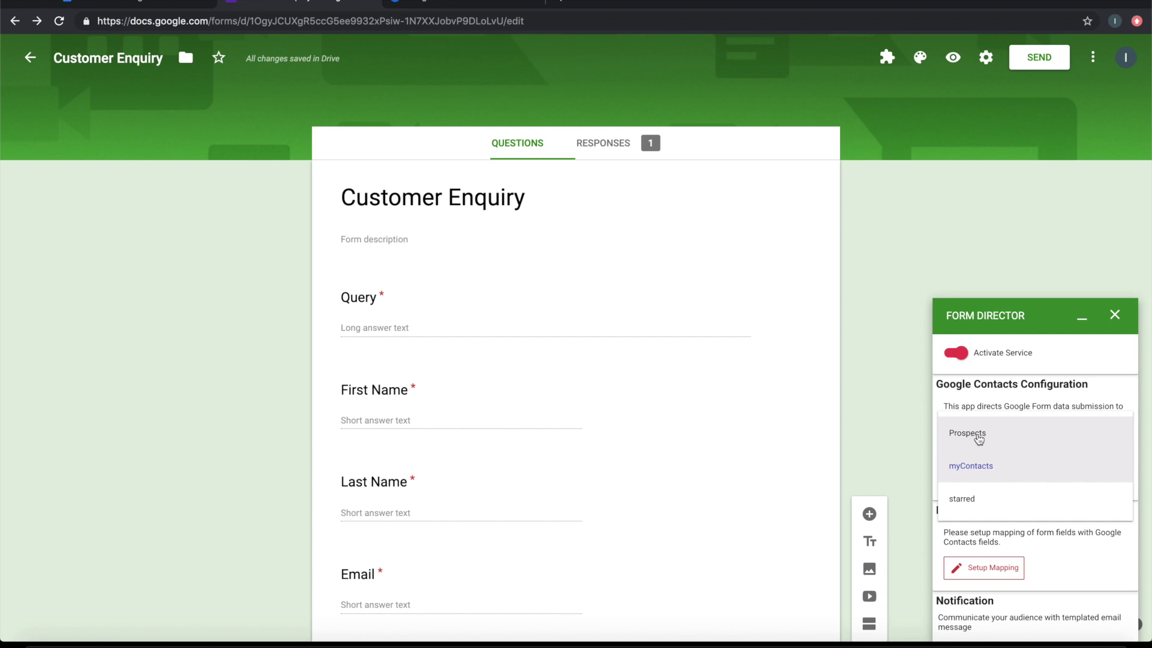
pyautogui.click(978, 438)
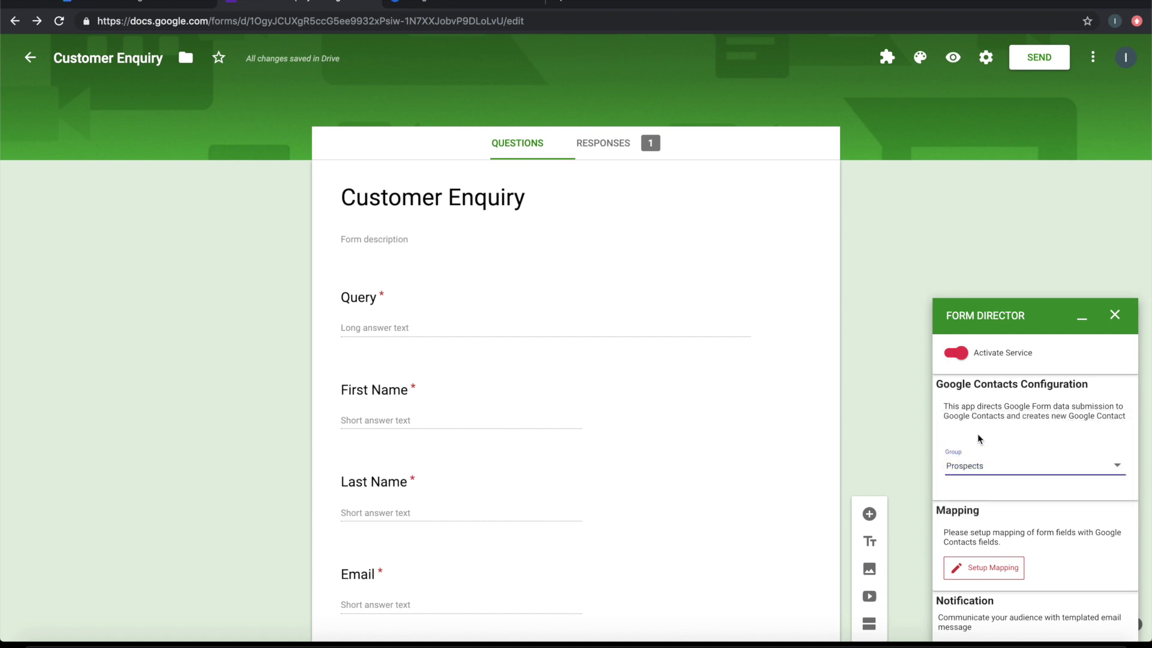
pyautogui.scroll(-1, 1049, 475)
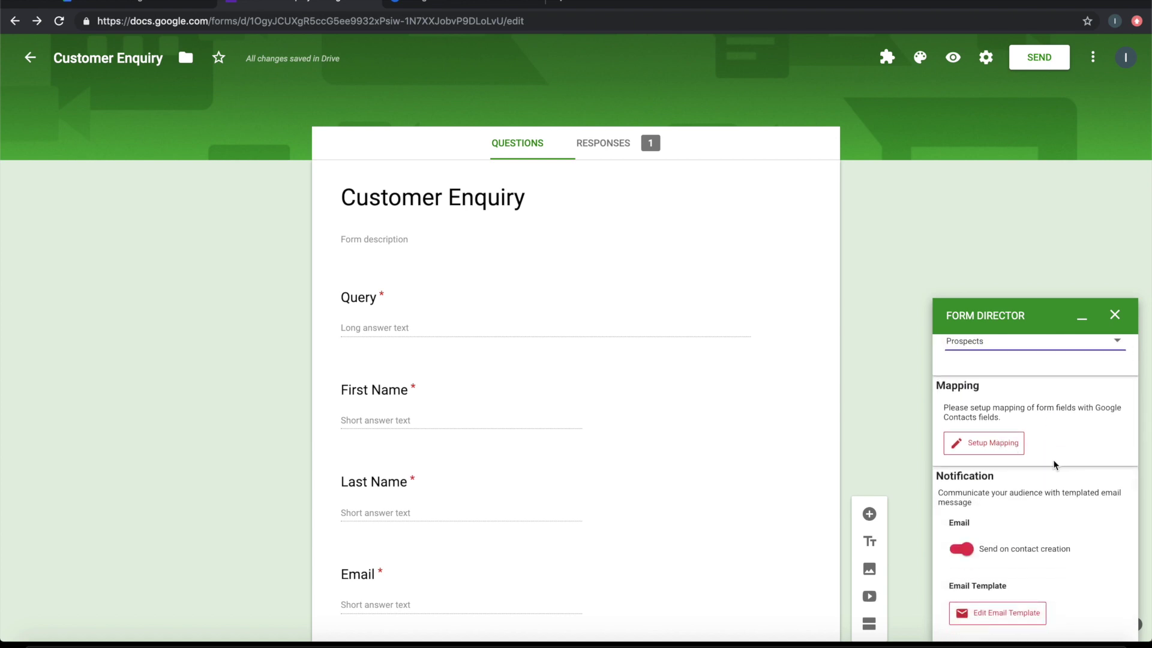
pyautogui.scroll(-1, 1052, 460)
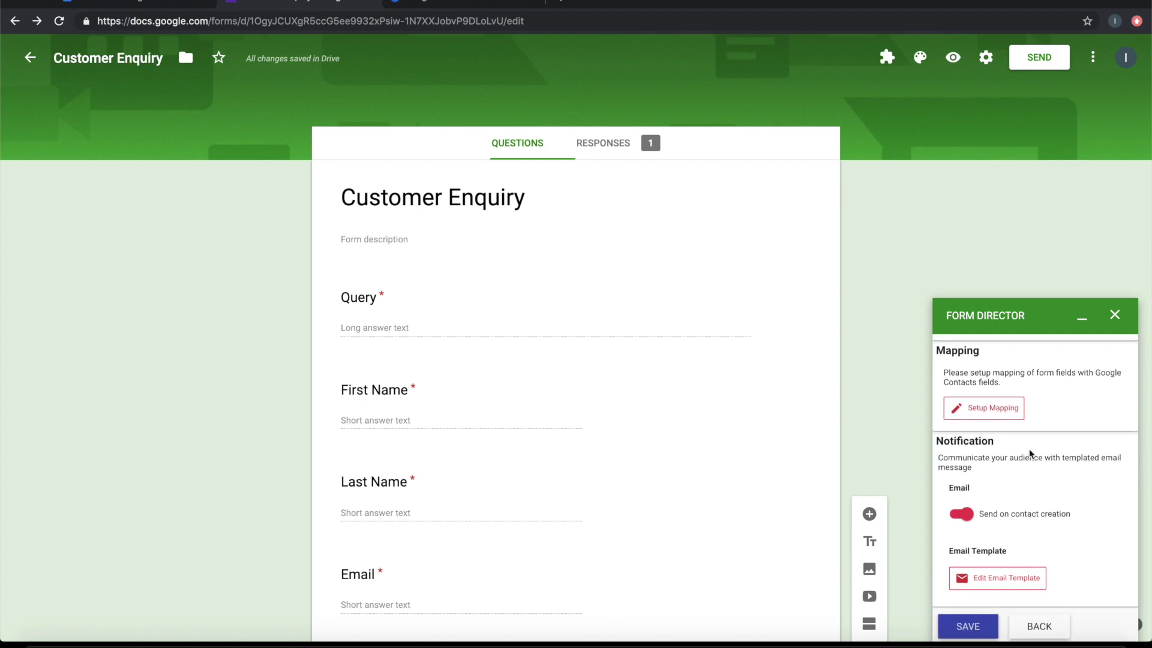
pyautogui.click(994, 409)
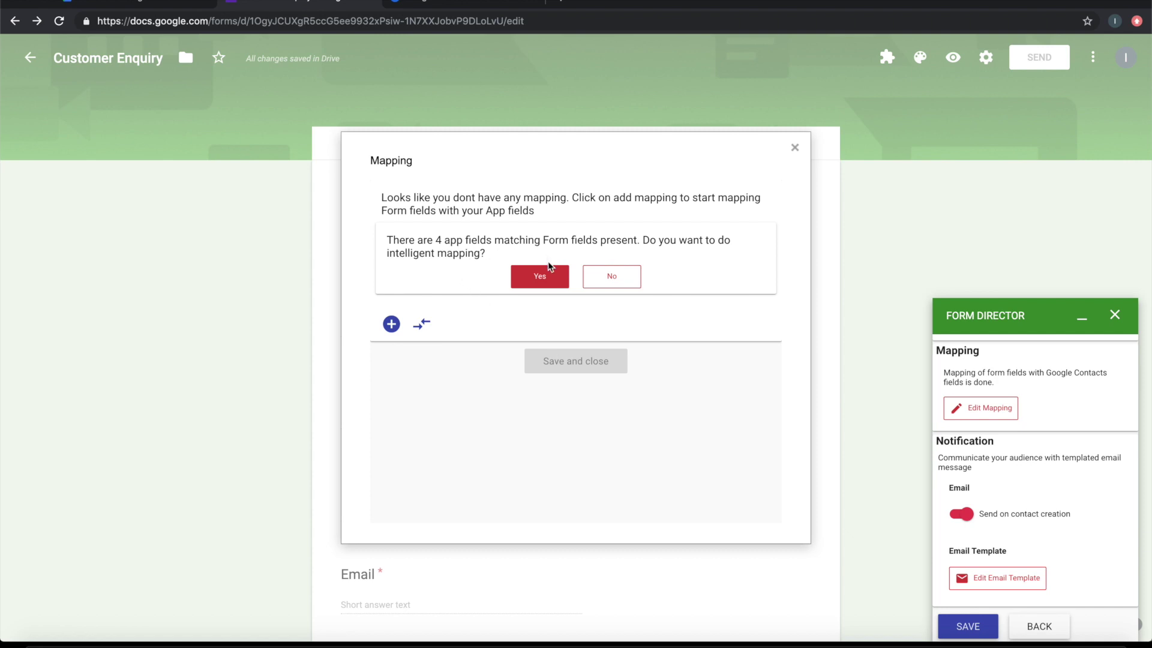
# Accept intelligent mapping of Last Name, Phone Number, City and Country, then start another mapping
pyautogui.click(540, 277)
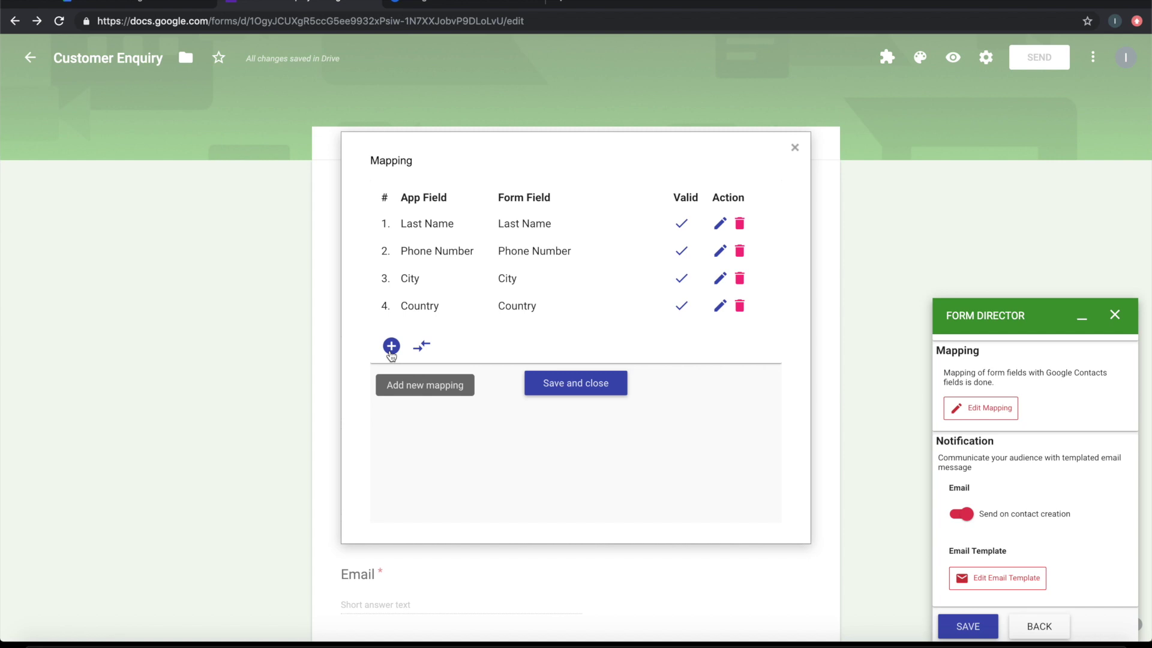
pyautogui.click(391, 353)
pyautogui.click(476, 512)
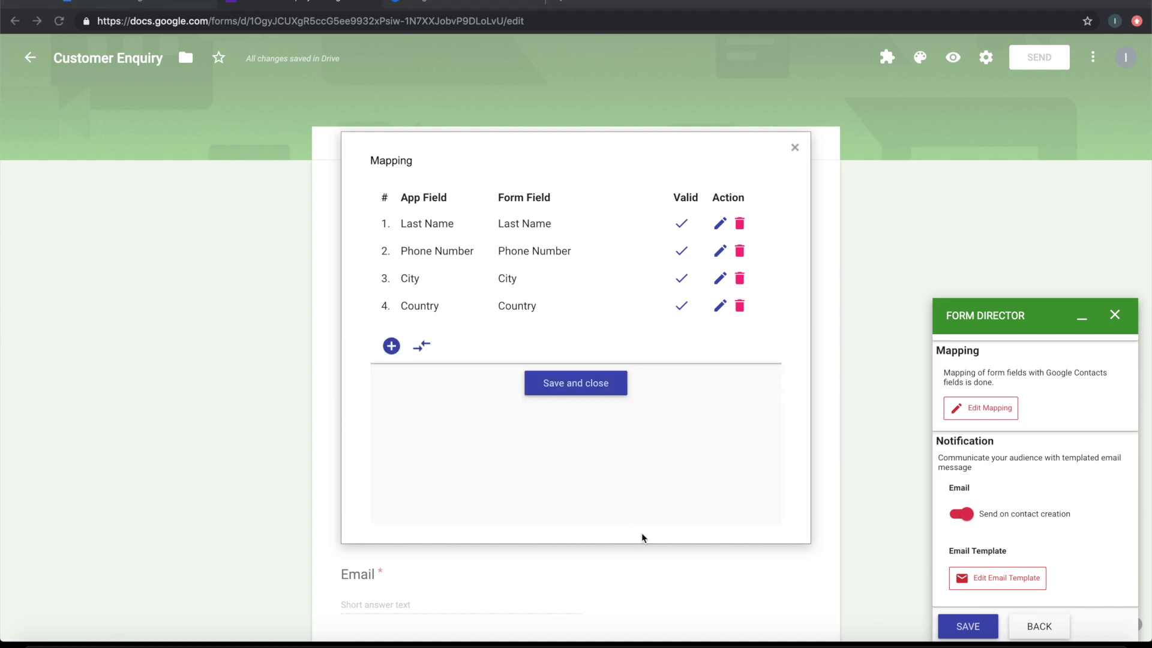
pyautogui.click(391, 347)
# Map the contact's Email Address field to the form's Email question
pyautogui.click(442, 393)
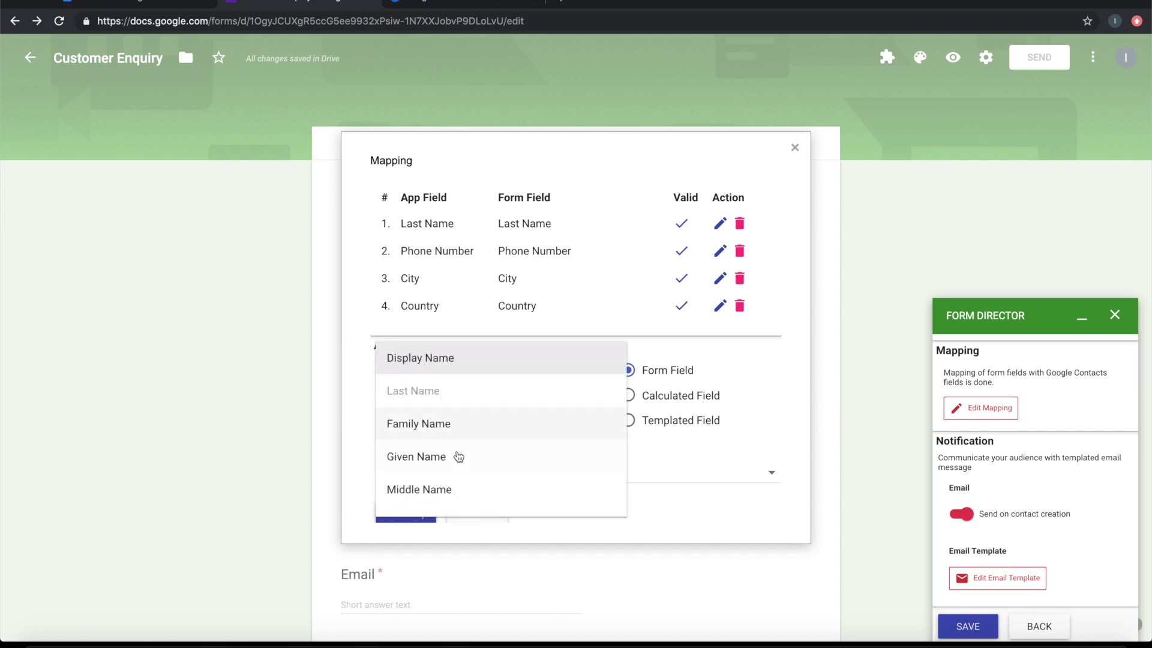
pyautogui.scroll(-2, 457, 460)
pyautogui.scroll(-2, 458, 469)
pyautogui.scroll(-1, 455, 469)
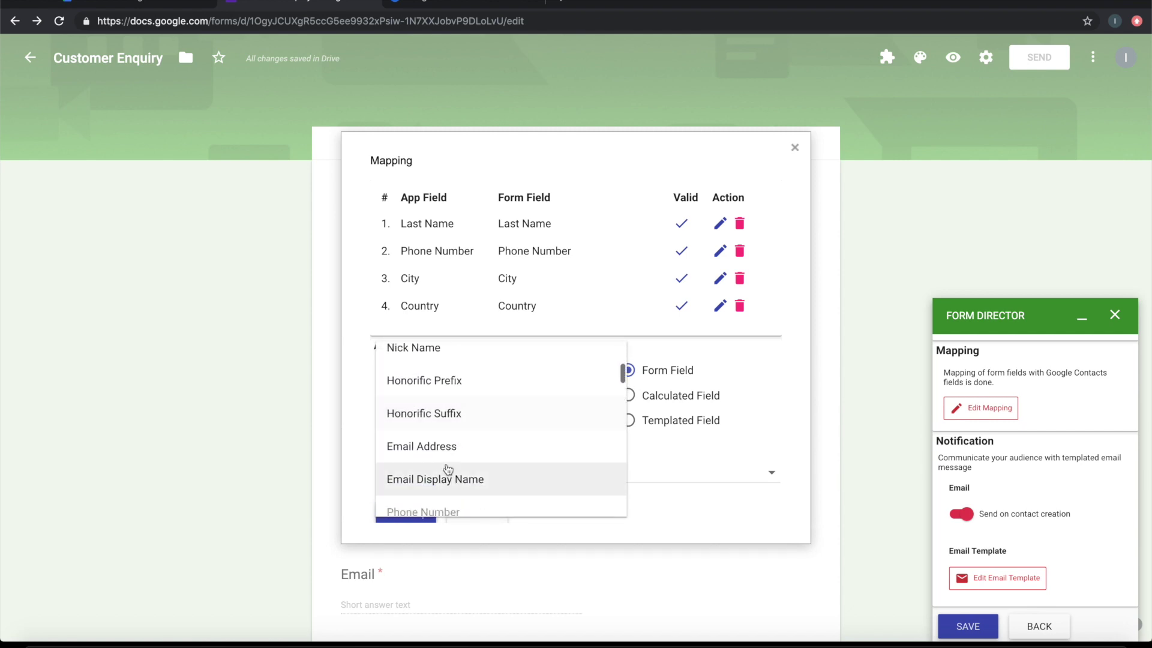
pyautogui.click(446, 446)
pyautogui.click(467, 474)
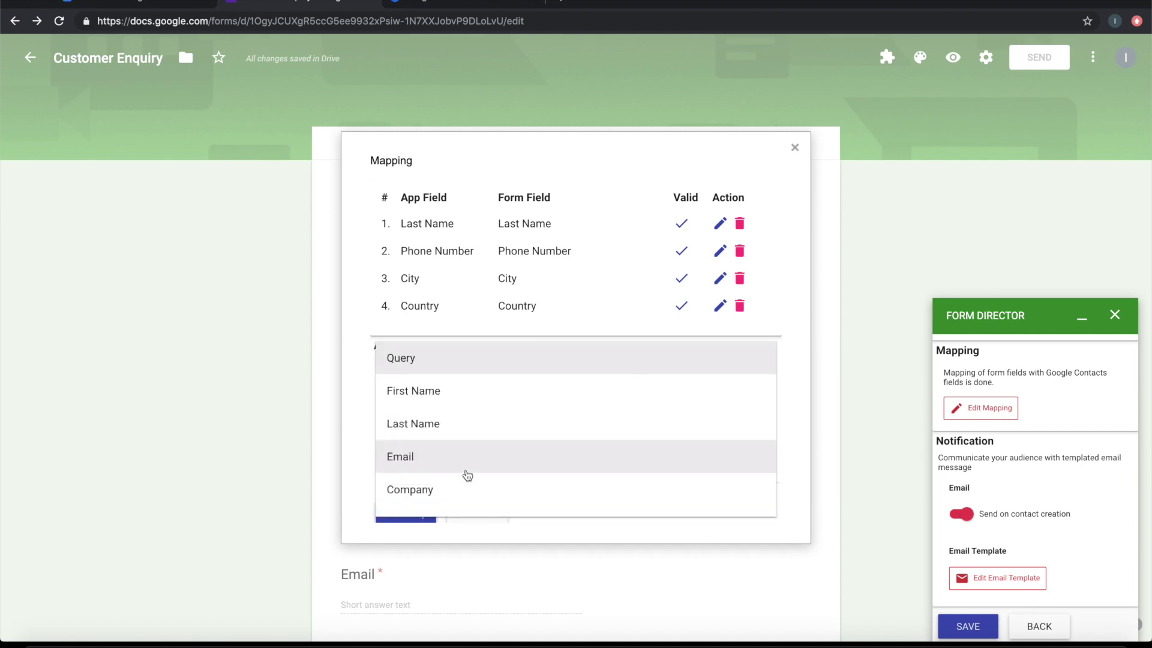
pyautogui.click(421, 462)
pyautogui.click(416, 513)
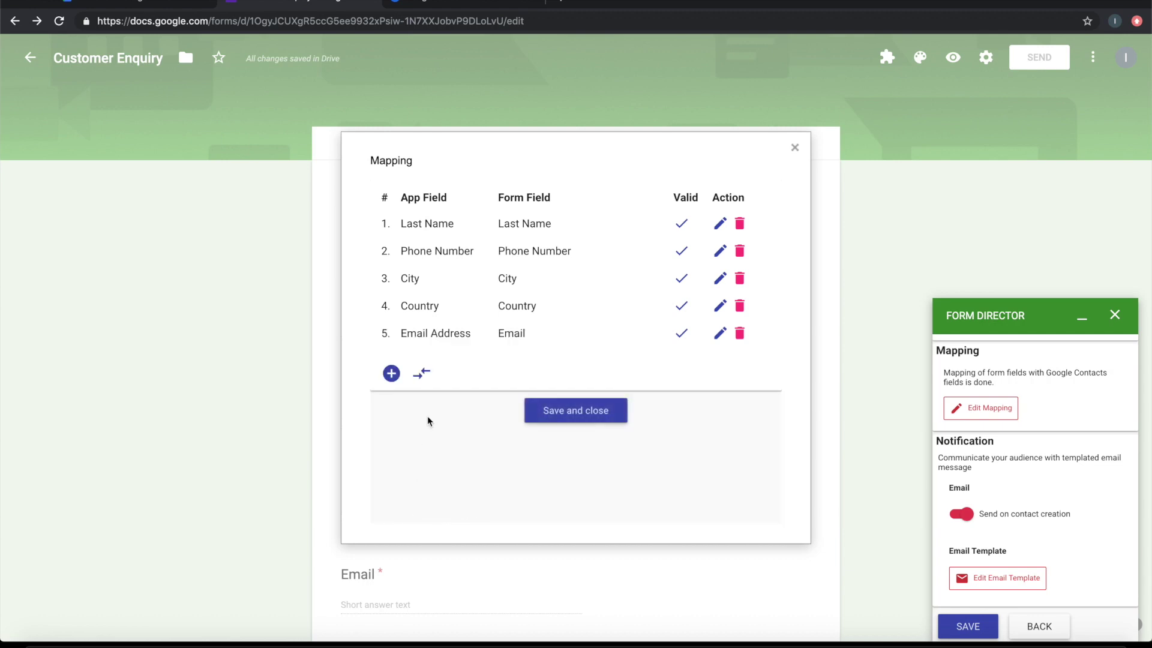
# Map the contact's Street Address field to the Address question
pyautogui.click(391, 373)
pyautogui.click(428, 416)
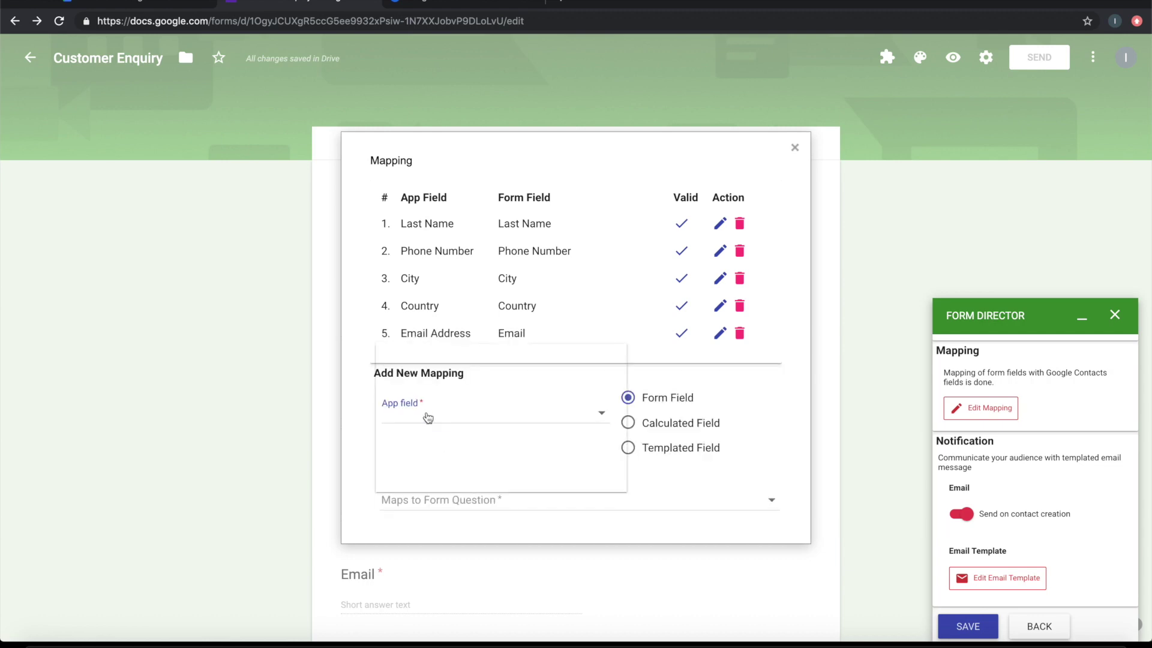
pyautogui.scroll(-3, 445, 455)
pyautogui.scroll(-1, 444, 455)
pyautogui.scroll(-1, 445, 468)
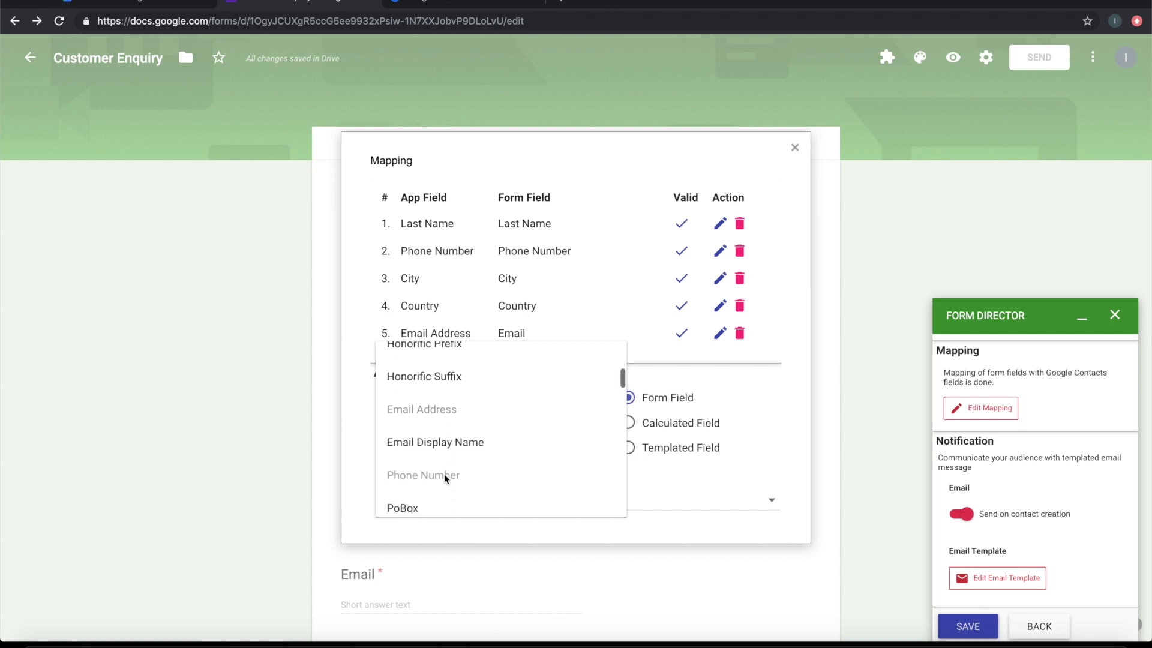
pyautogui.scroll(-1, 444, 479)
pyautogui.scroll(-1, 442, 477)
pyautogui.click(439, 472)
pyautogui.click(437, 496)
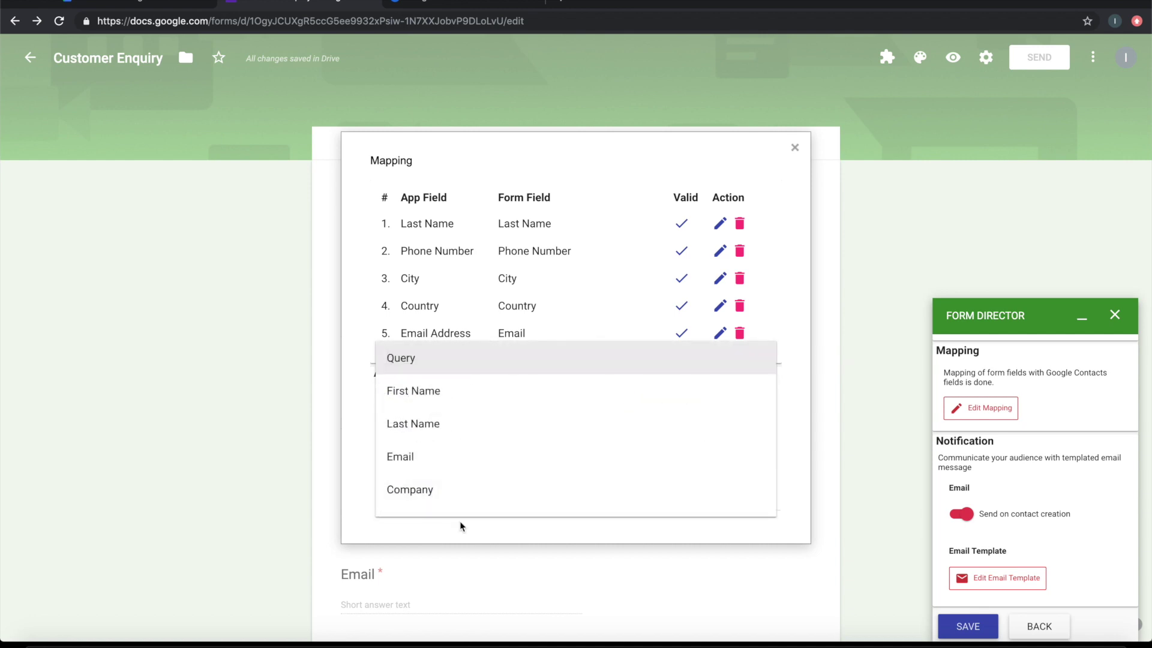
pyautogui.scroll(-1, 450, 489)
pyautogui.click(428, 429)
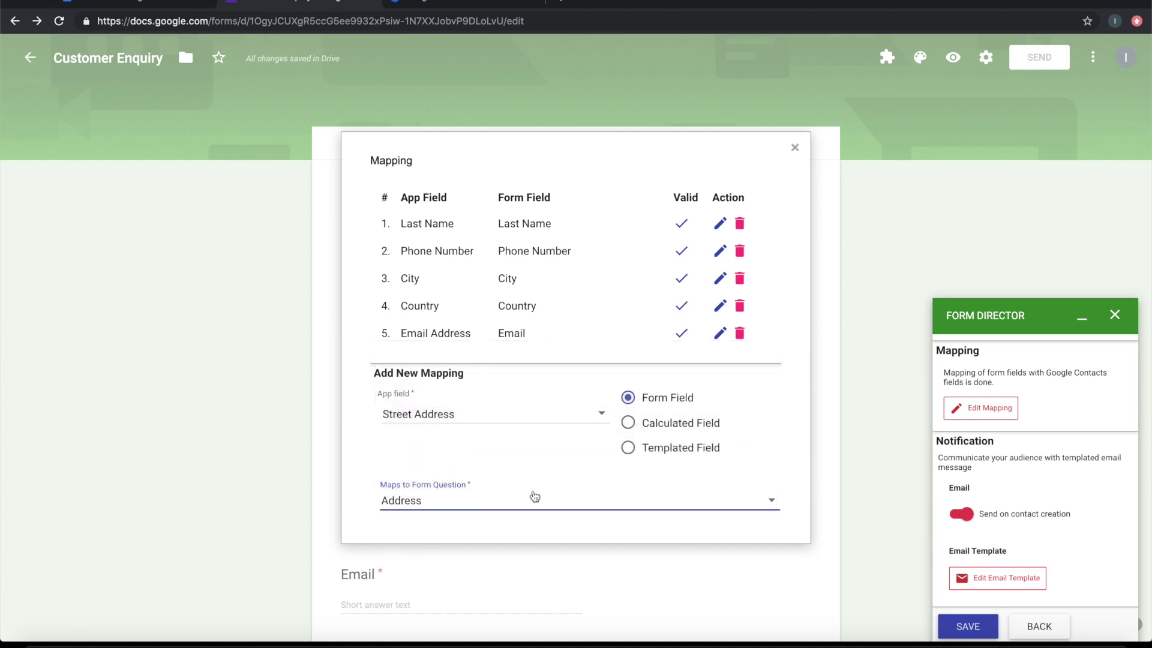
pyautogui.scroll(-1, 534, 497)
pyautogui.click(411, 470)
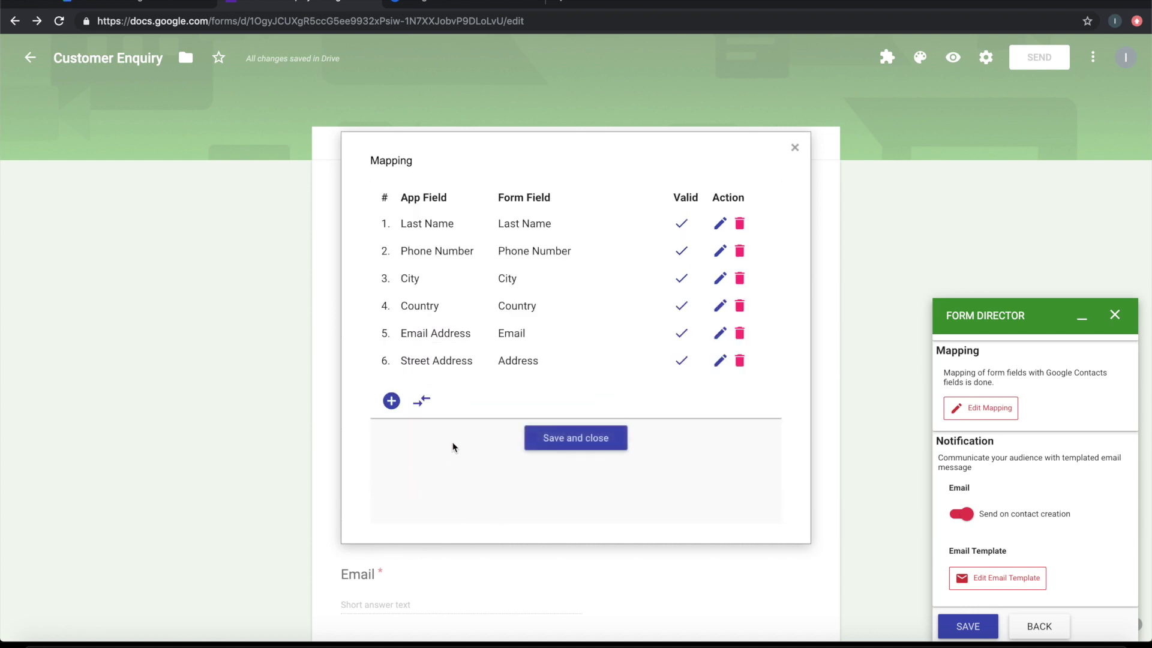
# Map Organization Name to the Company question, then save and close the mapping window
pyautogui.click(391, 402)
pyautogui.click(421, 441)
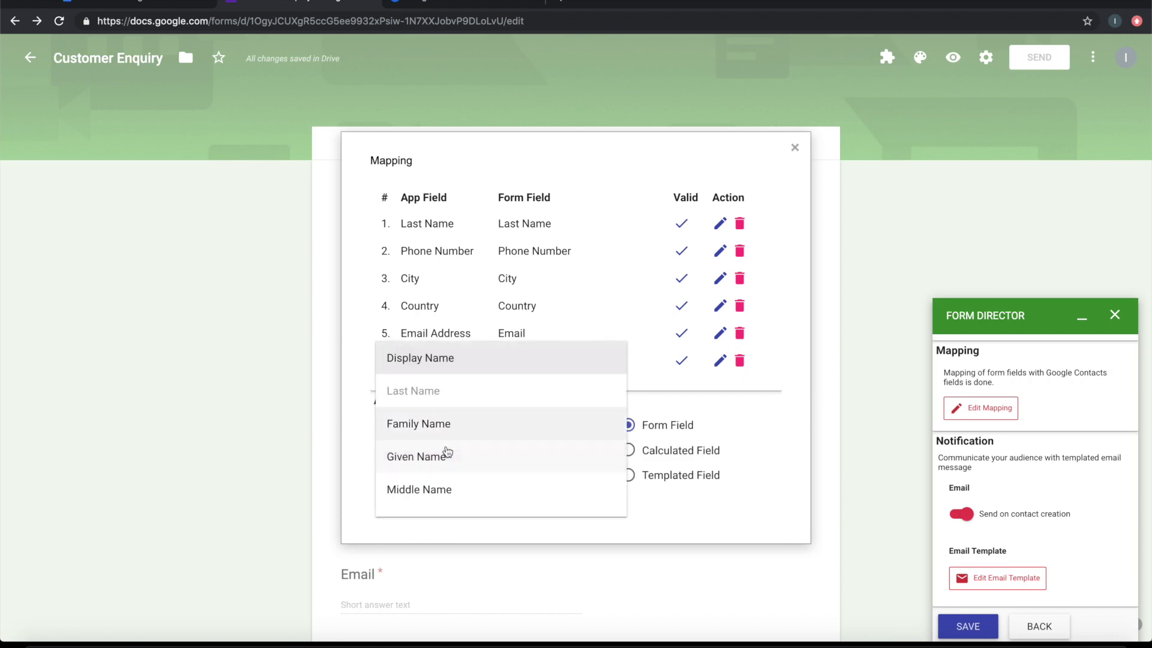
pyautogui.scroll(-5, 454, 463)
pyautogui.scroll(-2, 455, 463)
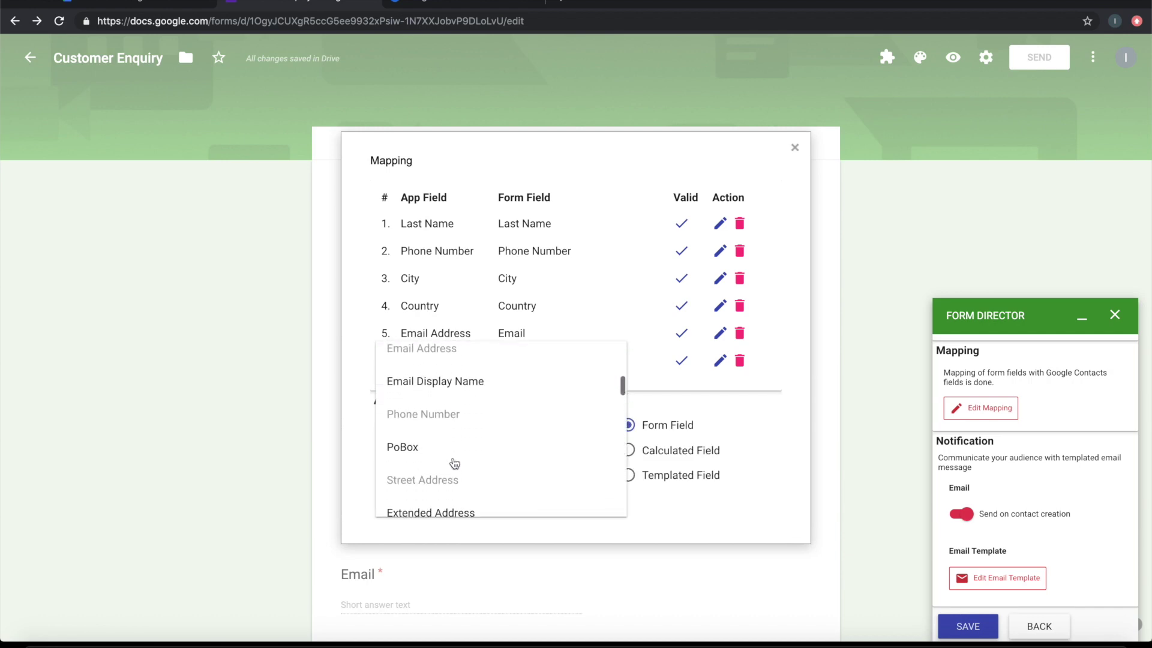
pyautogui.scroll(-3, 455, 463)
pyautogui.scroll(-3, 455, 462)
pyautogui.scroll(-3, 454, 463)
pyautogui.scroll(-3, 455, 462)
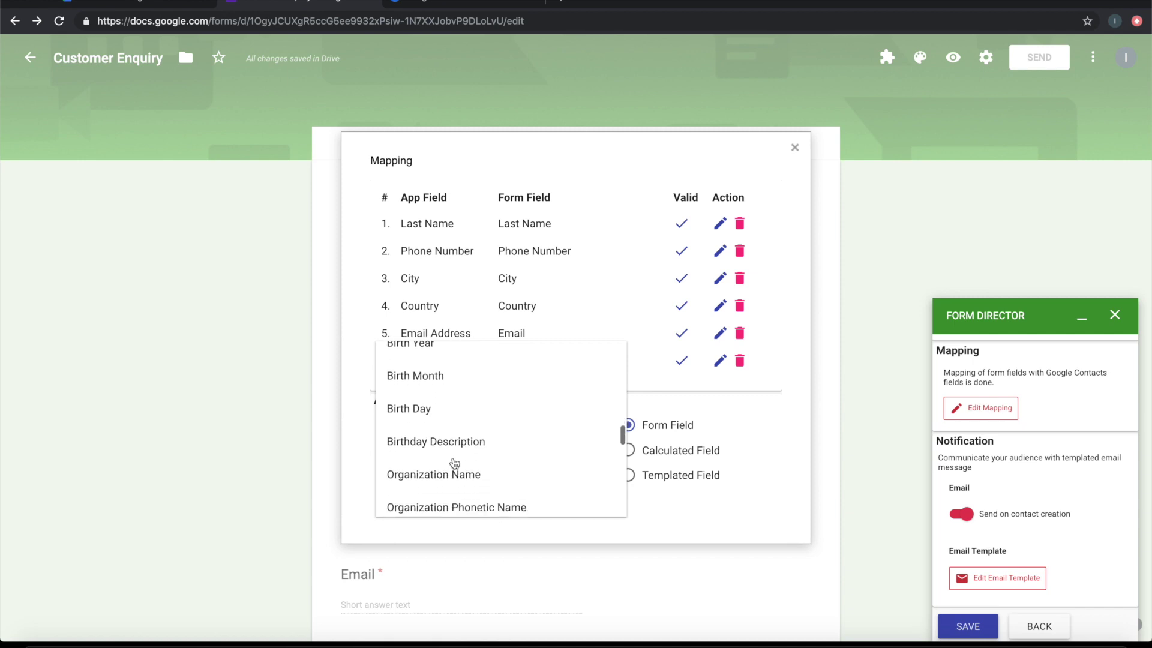
pyautogui.scroll(-2, 455, 462)
pyautogui.scroll(-1, 455, 462)
pyautogui.click(454, 412)
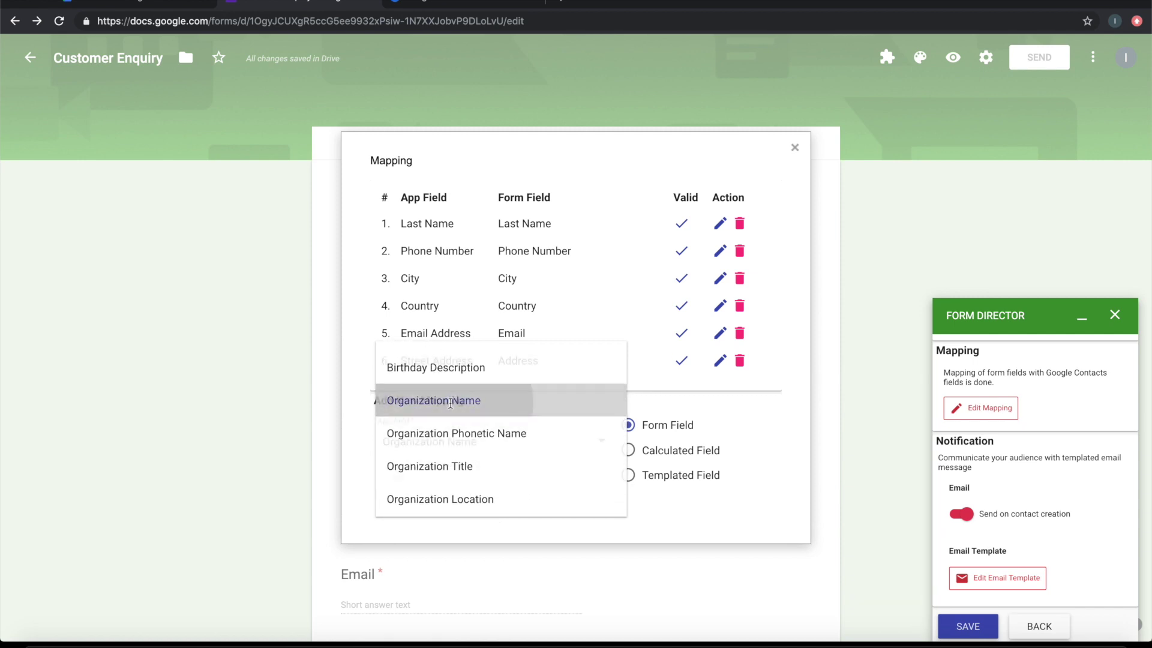
pyautogui.scroll(-2, 479, 488)
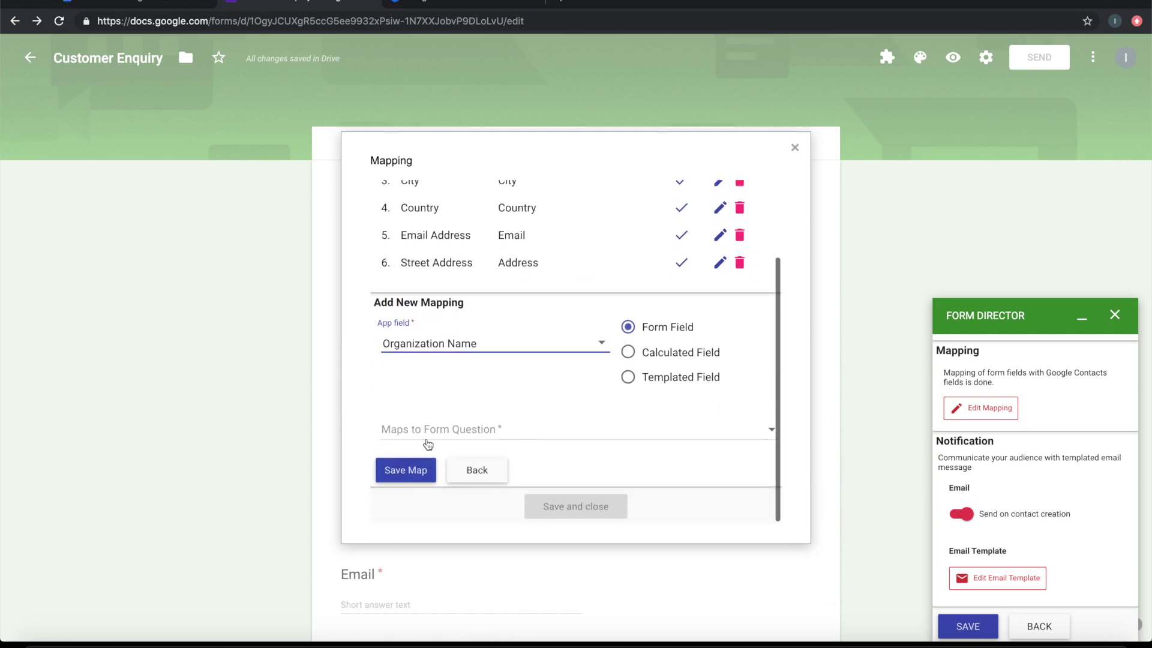
pyautogui.click(427, 444)
pyautogui.scroll(-1, 439, 492)
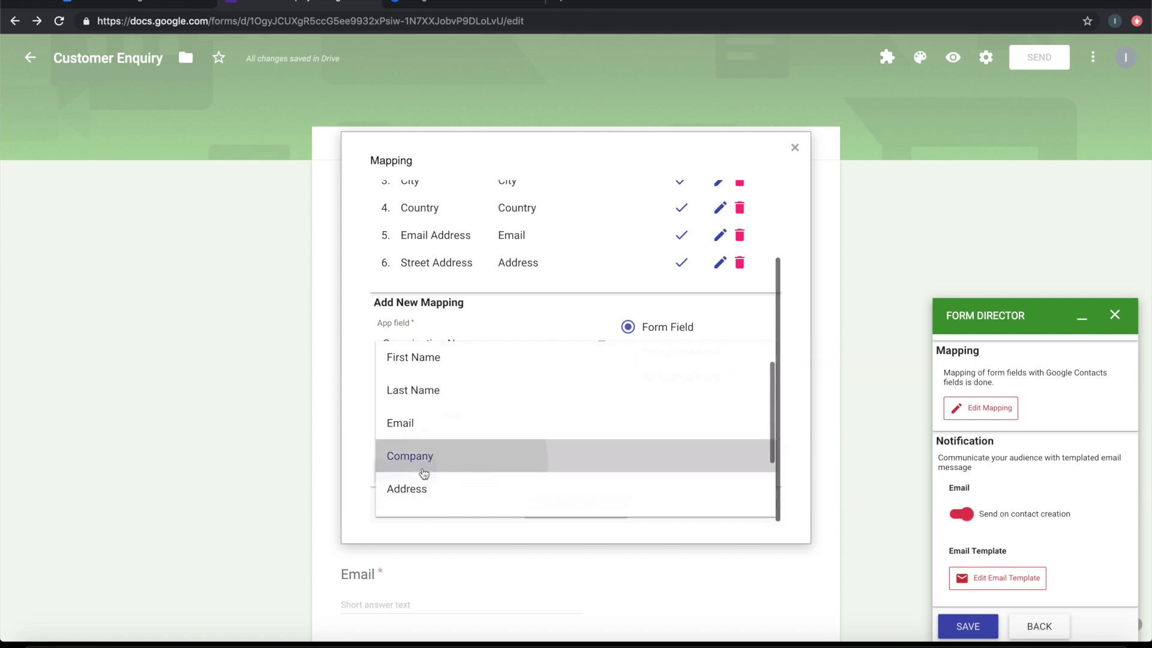
pyautogui.click(420, 457)
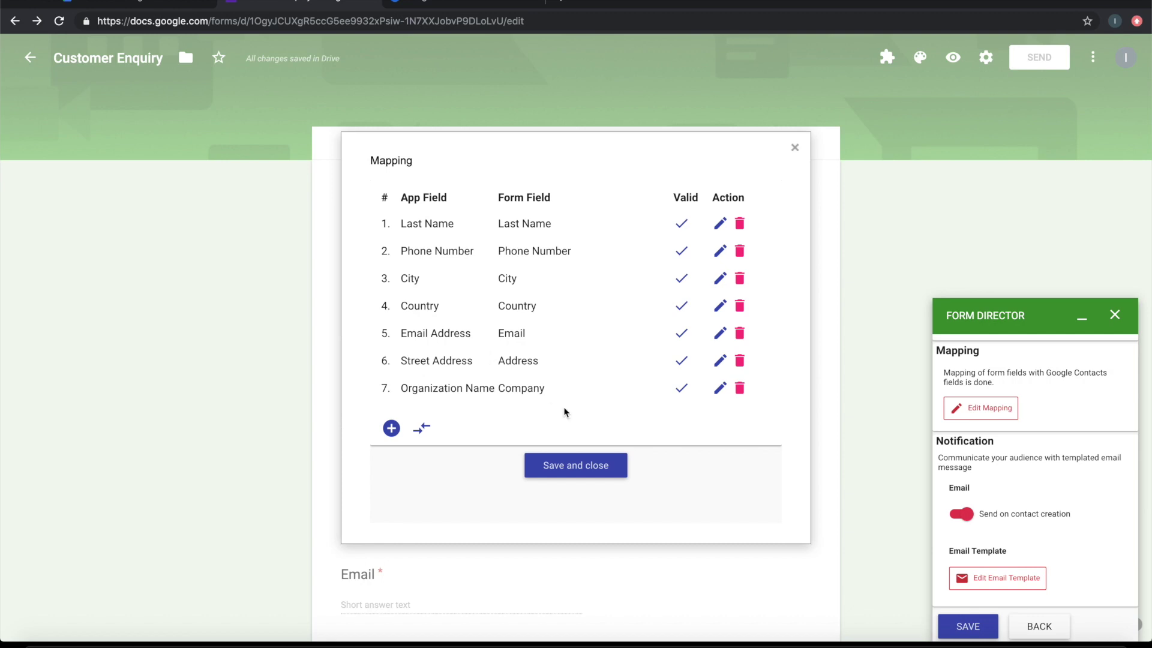
pyautogui.click(570, 471)
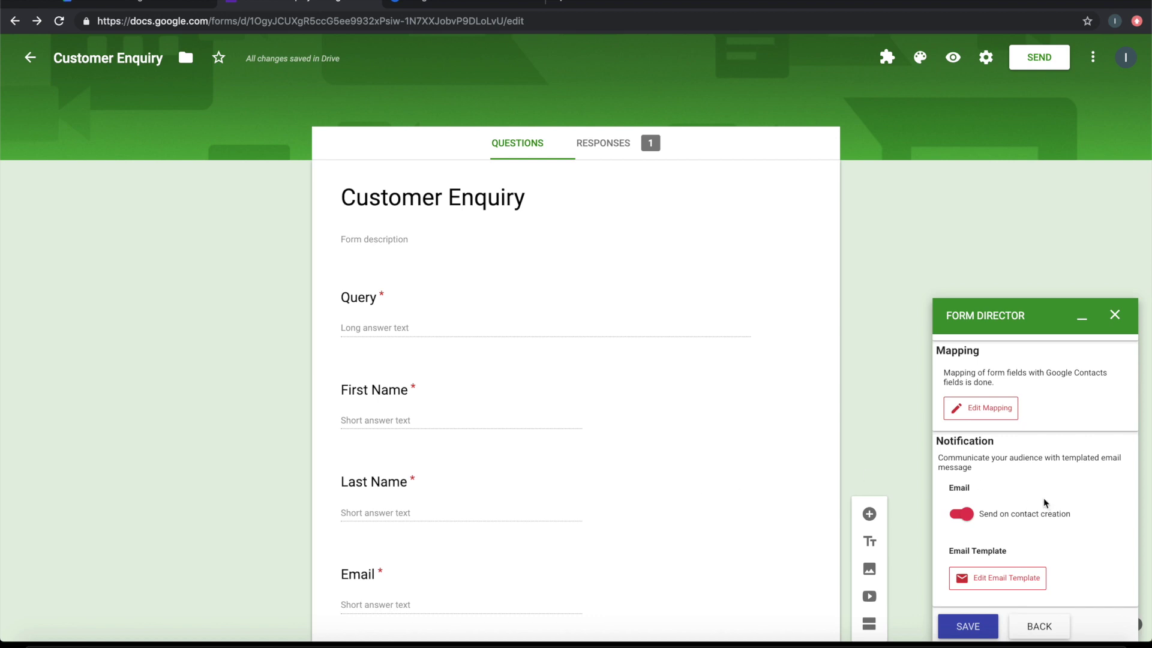
pyautogui.scroll(-1, 1049, 513)
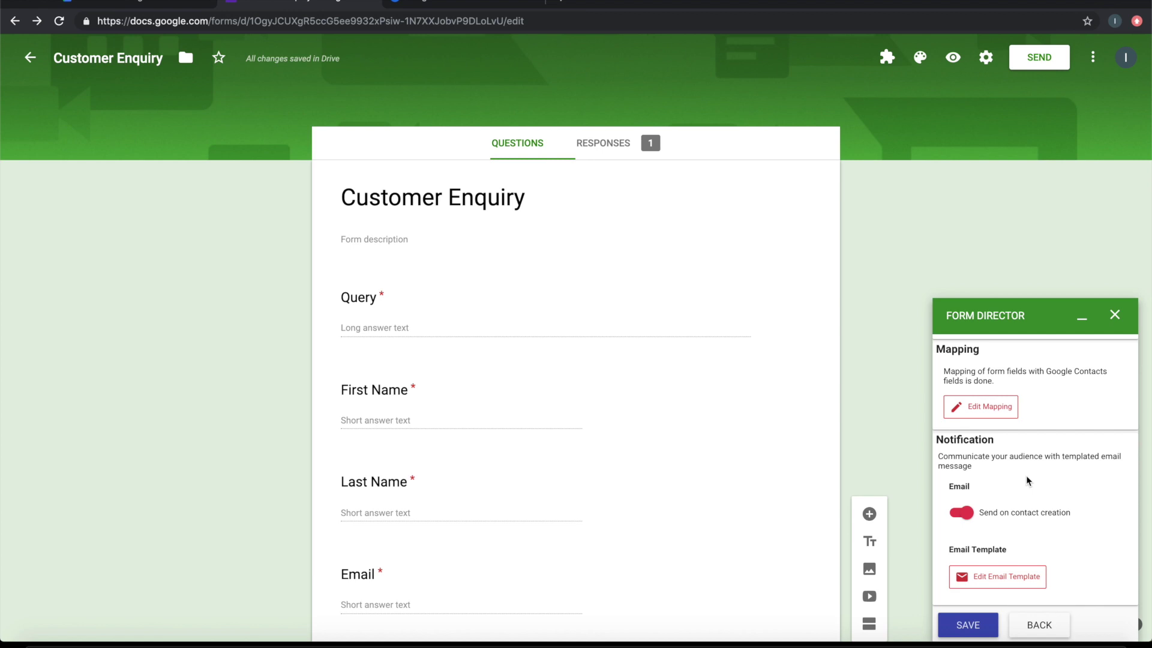
# Bring up the notification email template editor
pyautogui.click(1004, 584)
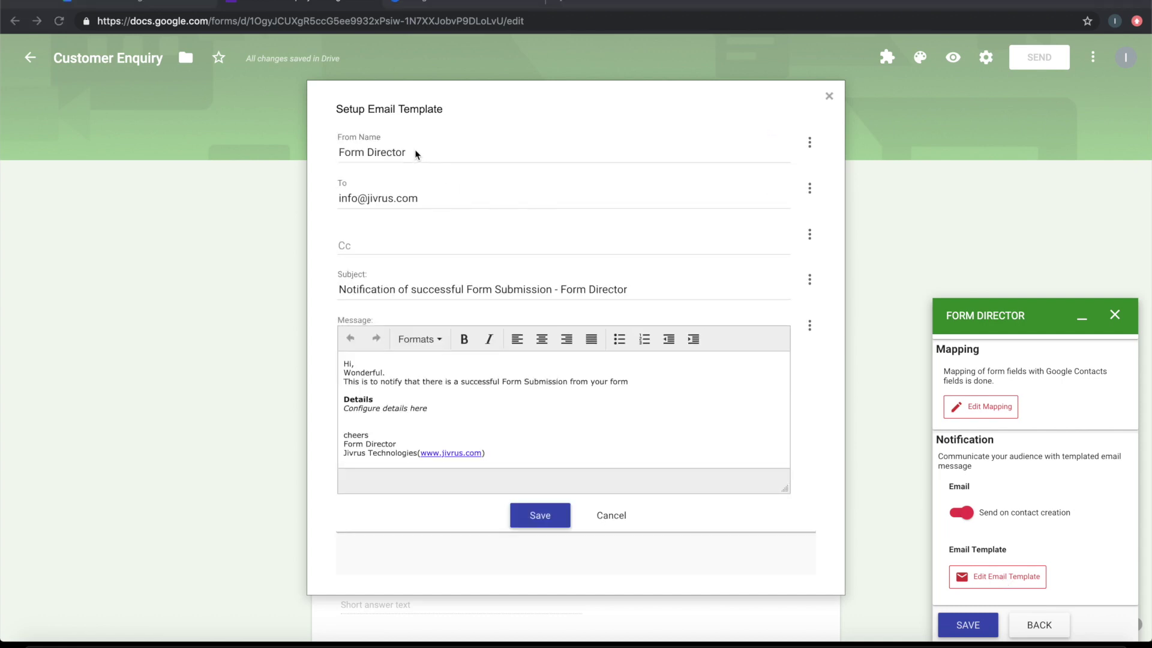
# Set the sender name to Enquiry and the subject to 'New Query from ${First Name}', then select the message body
pyautogui.moveTo(415, 151); pyautogui.dragTo(318, 154)
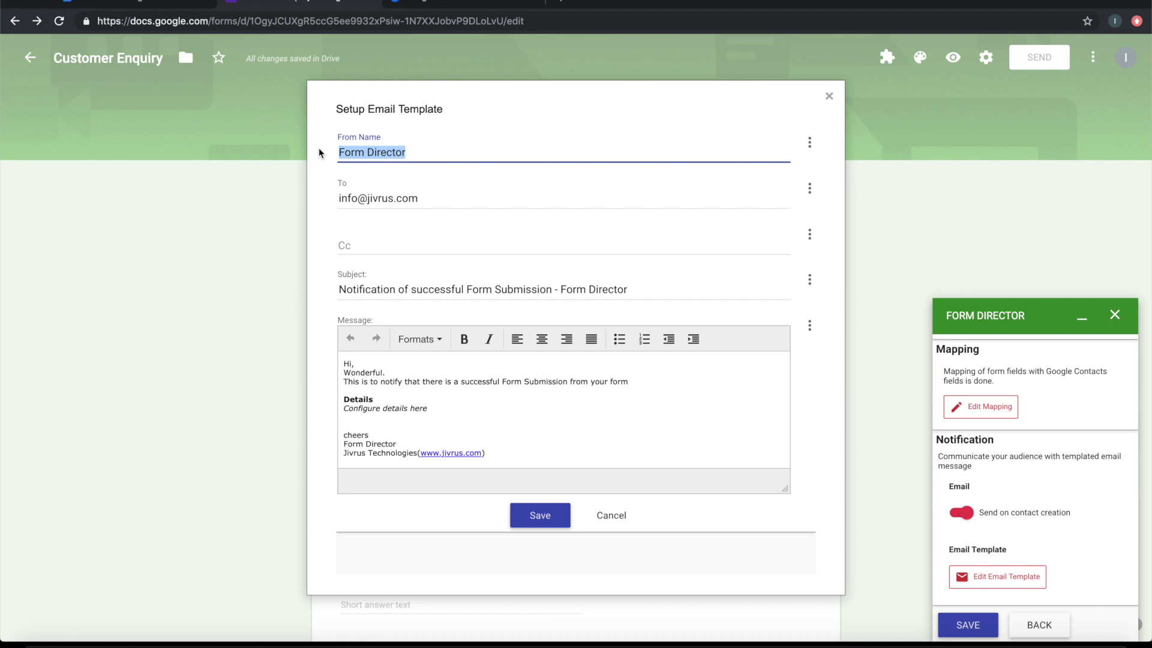
pyautogui.write('Enquiry')
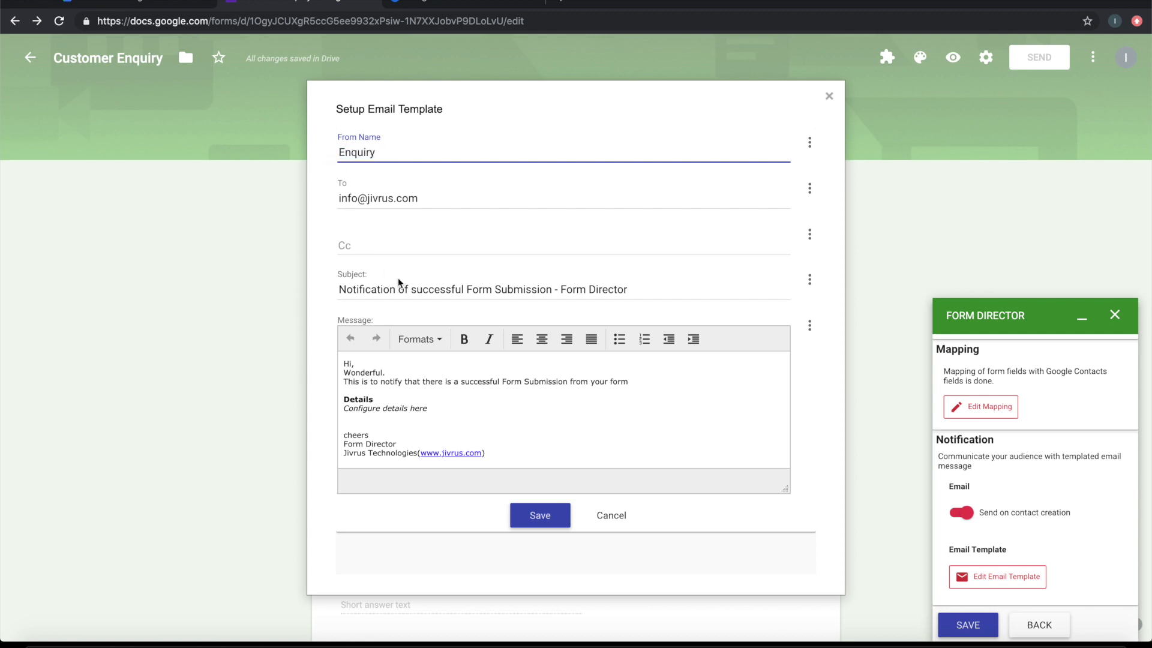
pyautogui.moveTo(637, 291); pyautogui.dragTo(327, 290)
pyautogui.write('New Q')
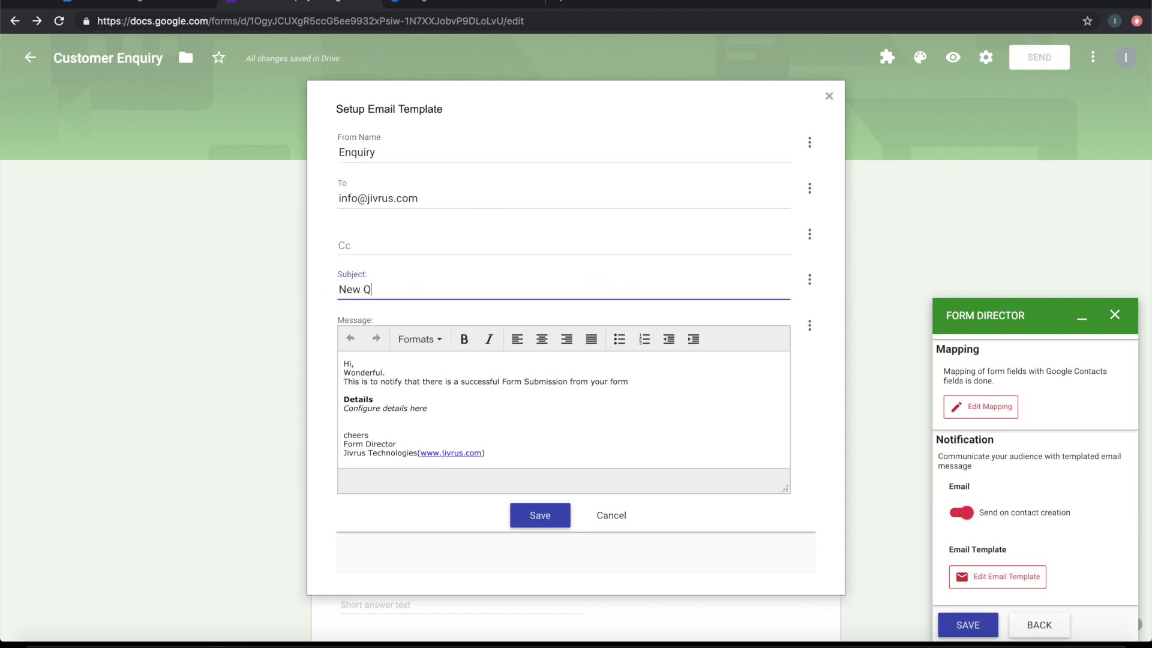
pyautogui.write('uery from')
pyautogui.click(808, 280)
pyautogui.click(758, 319)
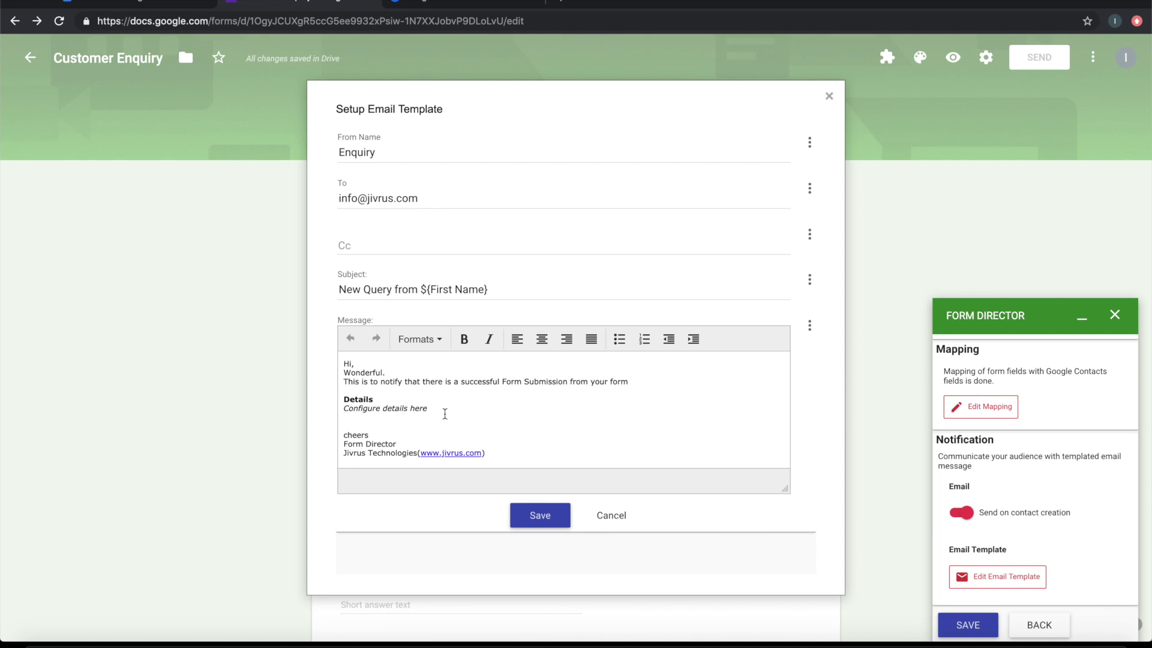
pyautogui.moveTo(444, 413)
pyautogui.mouseDown()
pyautogui.moveTo(291, 391)
pyautogui.moveTo(289, 364)
pyautogui.mouseUp()
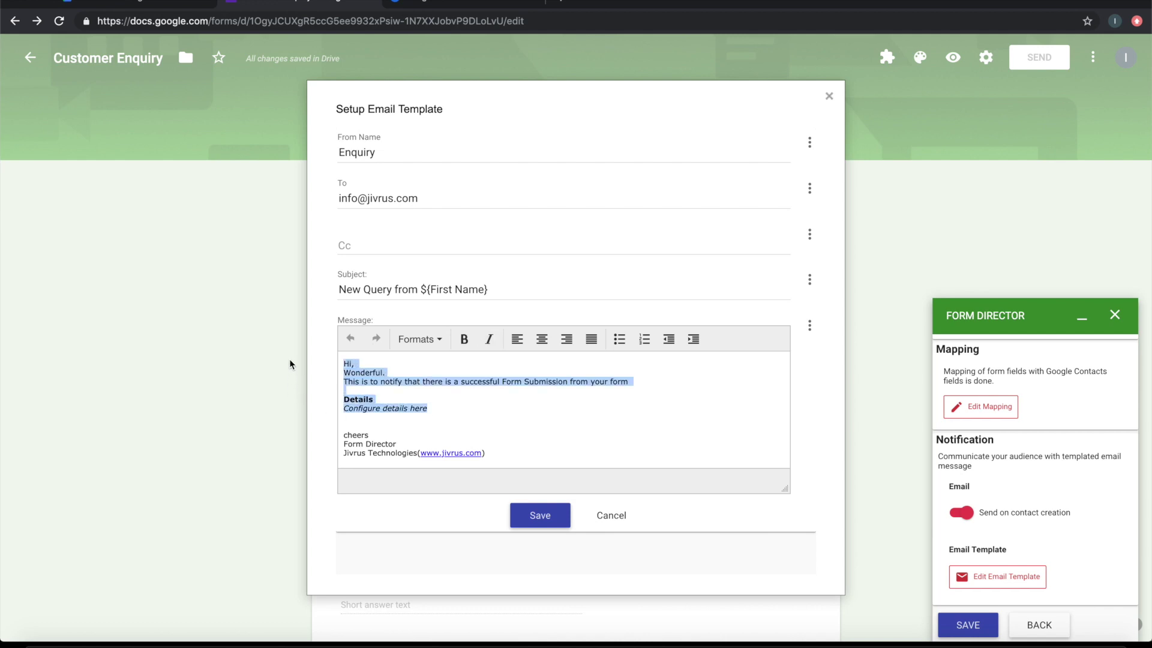
pyautogui.write('You have ')
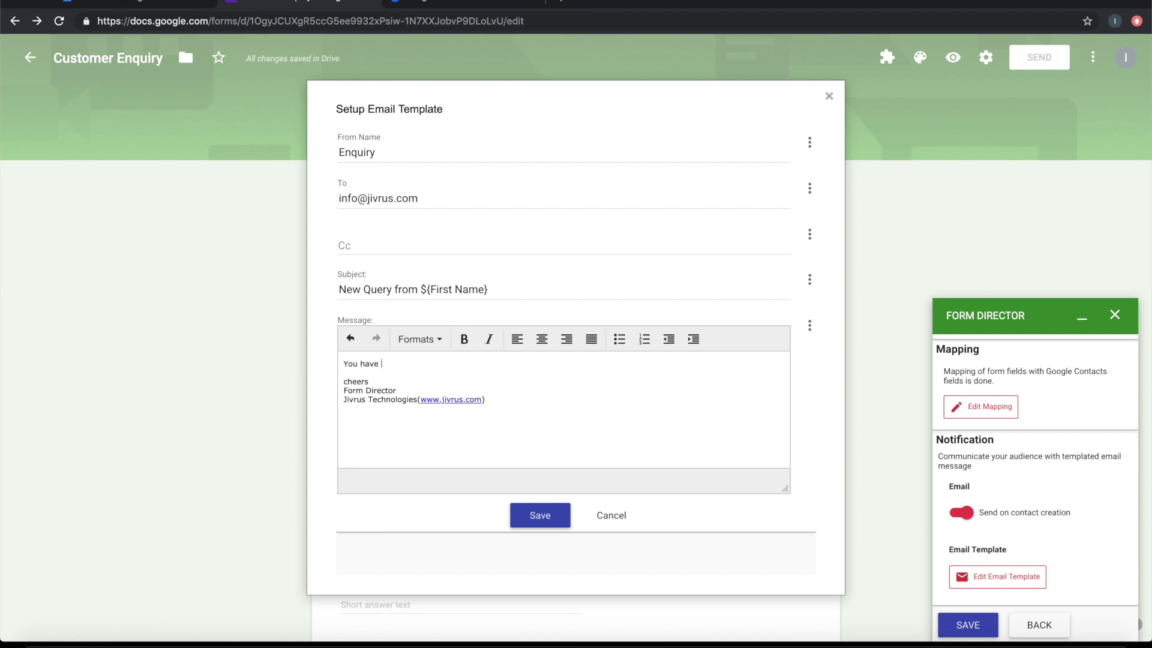
pyautogui.write('got a new ')
pyautogui.write('query from')
# Compose the message with ${First Name} ${Last Name} - ${Email} and a ${Query} line
pyautogui.click(810, 326)
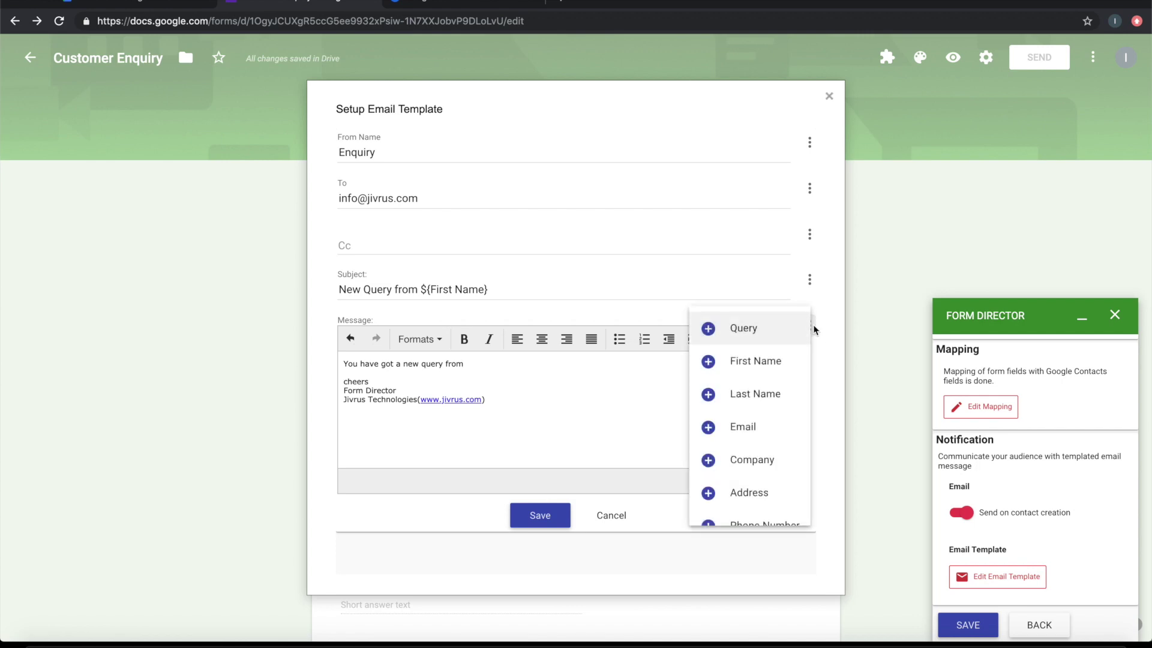
pyautogui.click(752, 367)
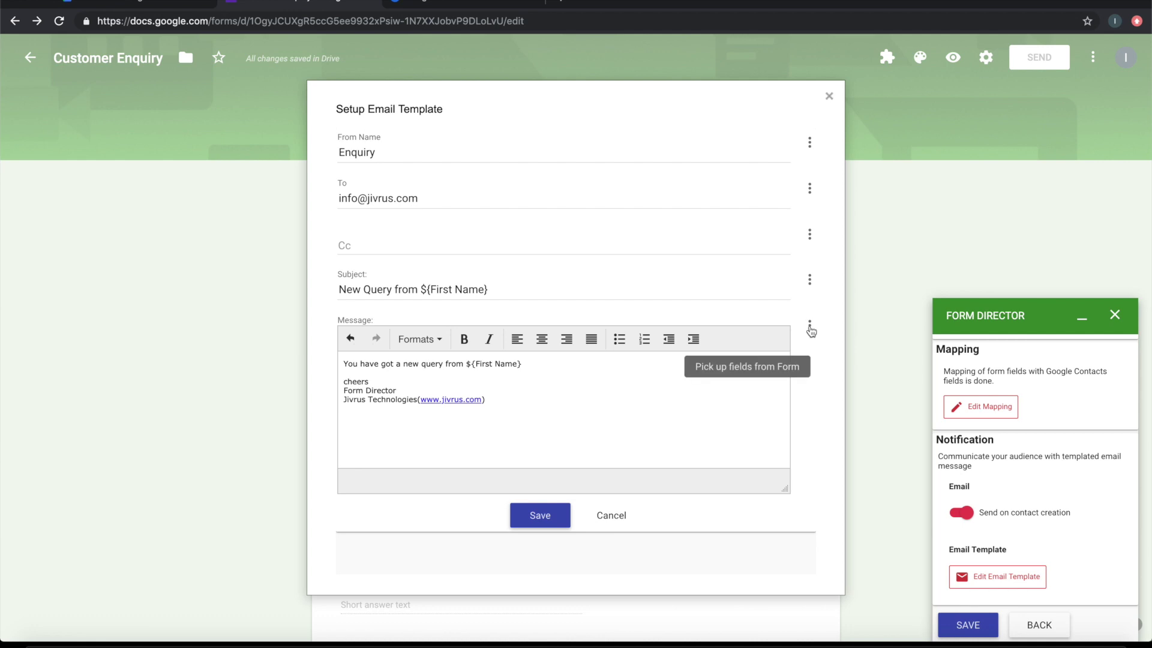
pyautogui.click(808, 326)
pyautogui.click(754, 394)
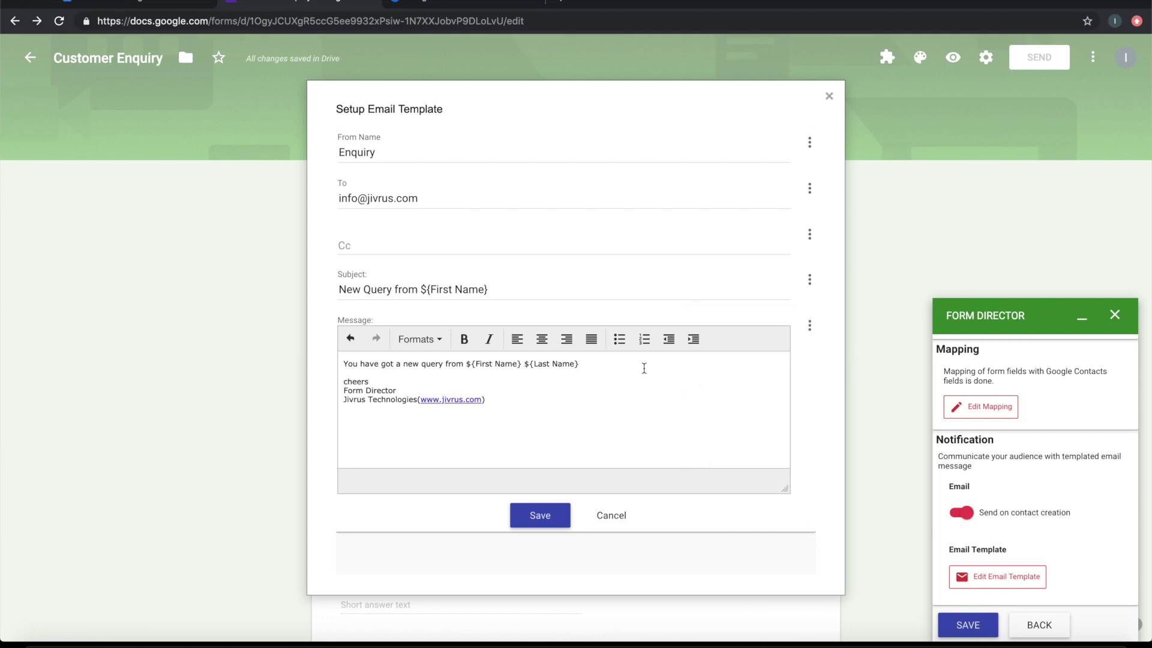
pyautogui.press('Return')
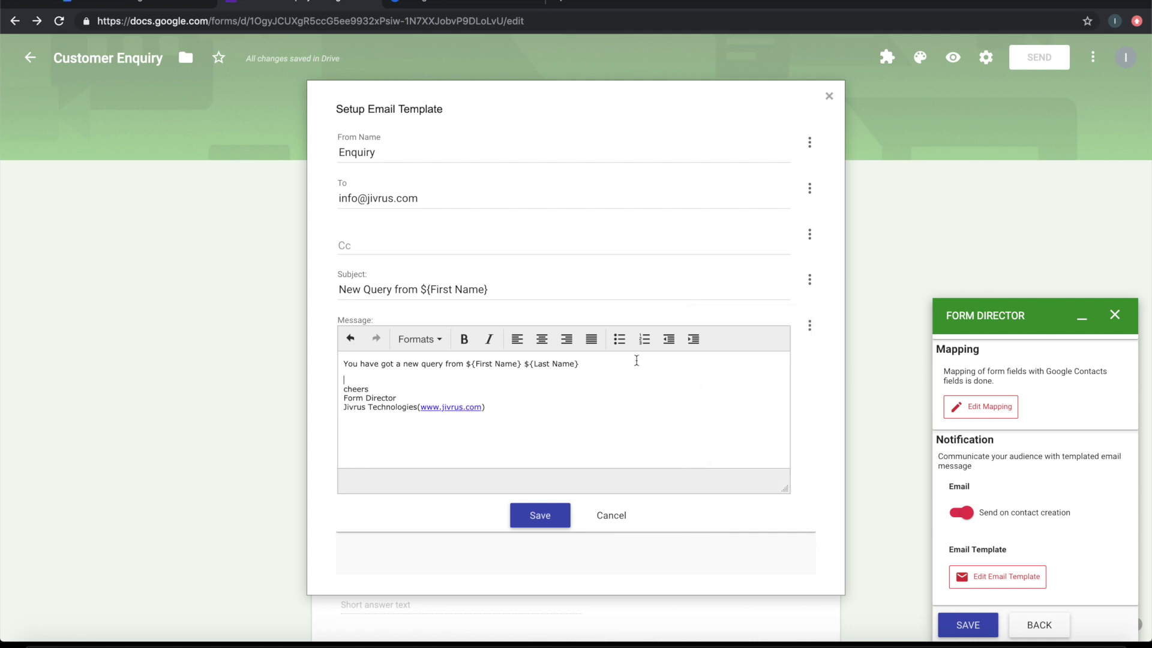
pyautogui.write('-')
pyautogui.click(809, 326)
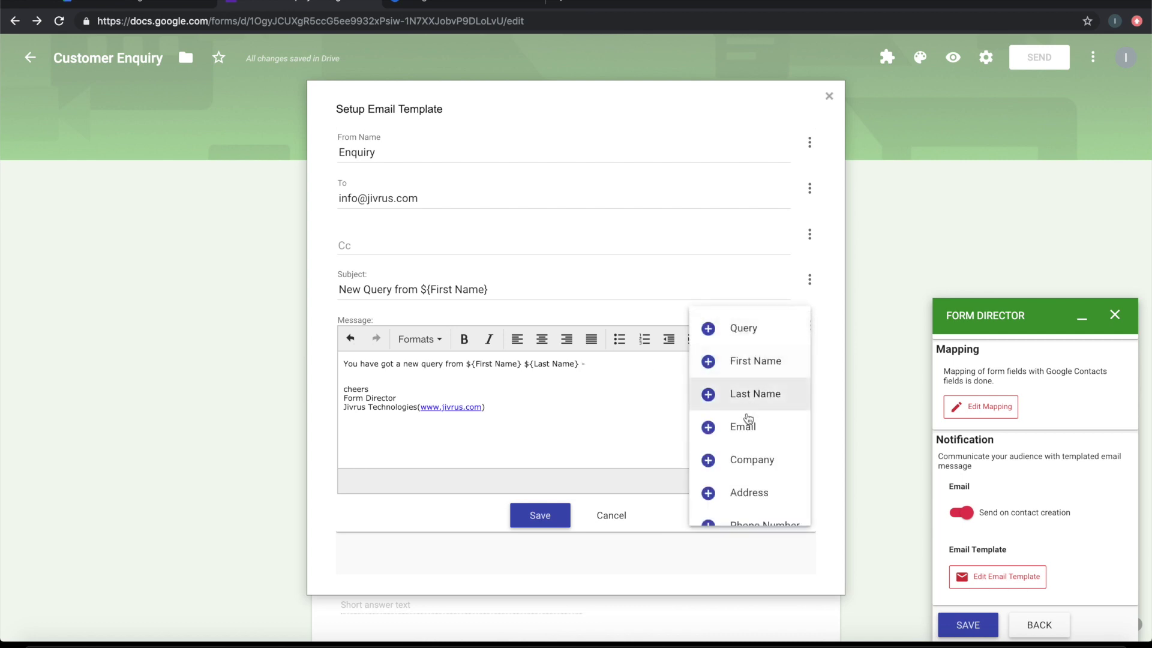
pyautogui.click(745, 423)
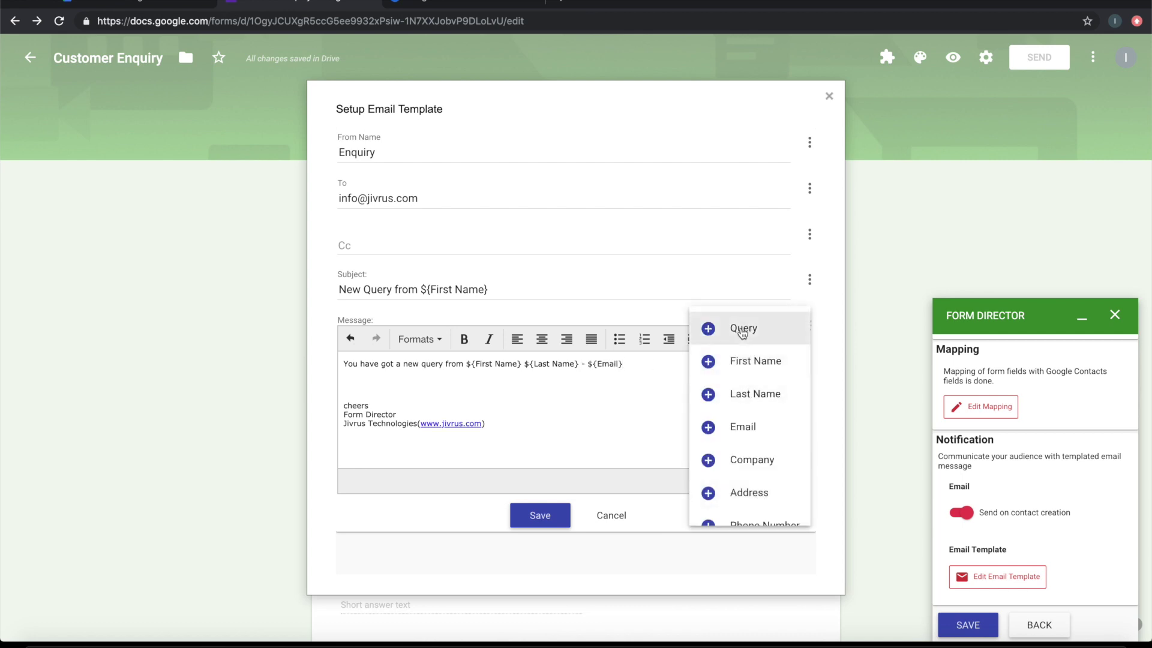
pyautogui.click(742, 329)
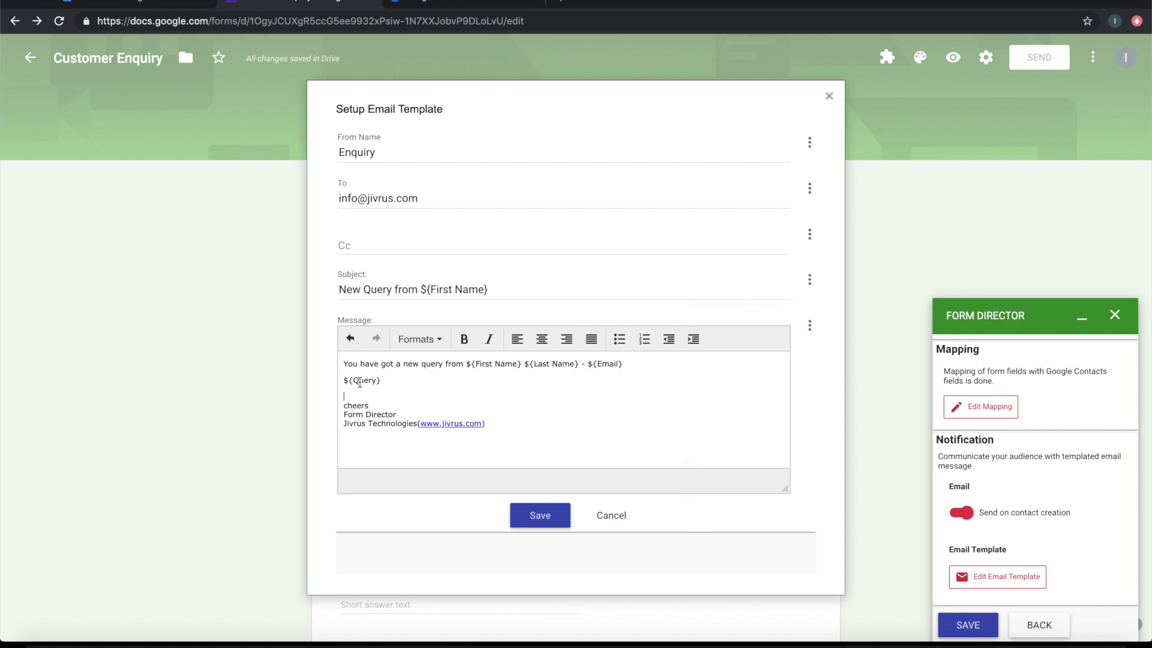
# Make the ${Query} line bold while keeping the signature block unbolded
pyautogui.tripleClick(360, 382)
pyautogui.hotkey('ctrl', 'shift', 'End')
pyautogui.hotkey('ctrl', 'b')
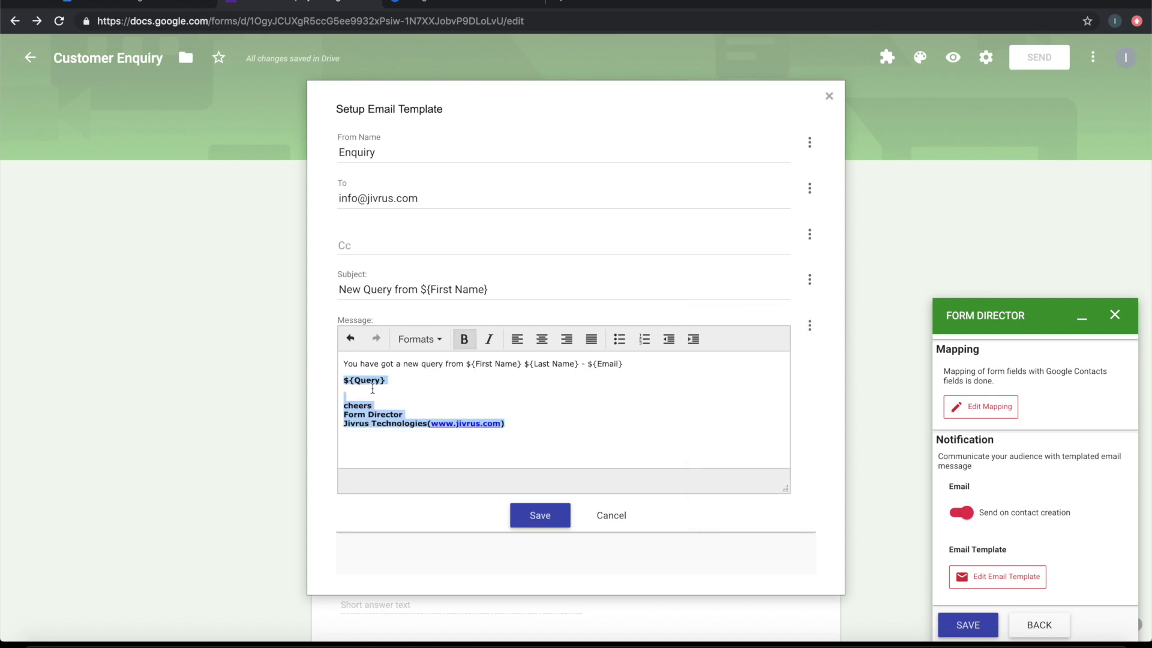
pyautogui.click(347, 406)
pyautogui.moveTo(344, 406); pyautogui.dragTo(436, 438)
pyautogui.hotkey('ctrl', 'b')
pyautogui.click(450, 393)
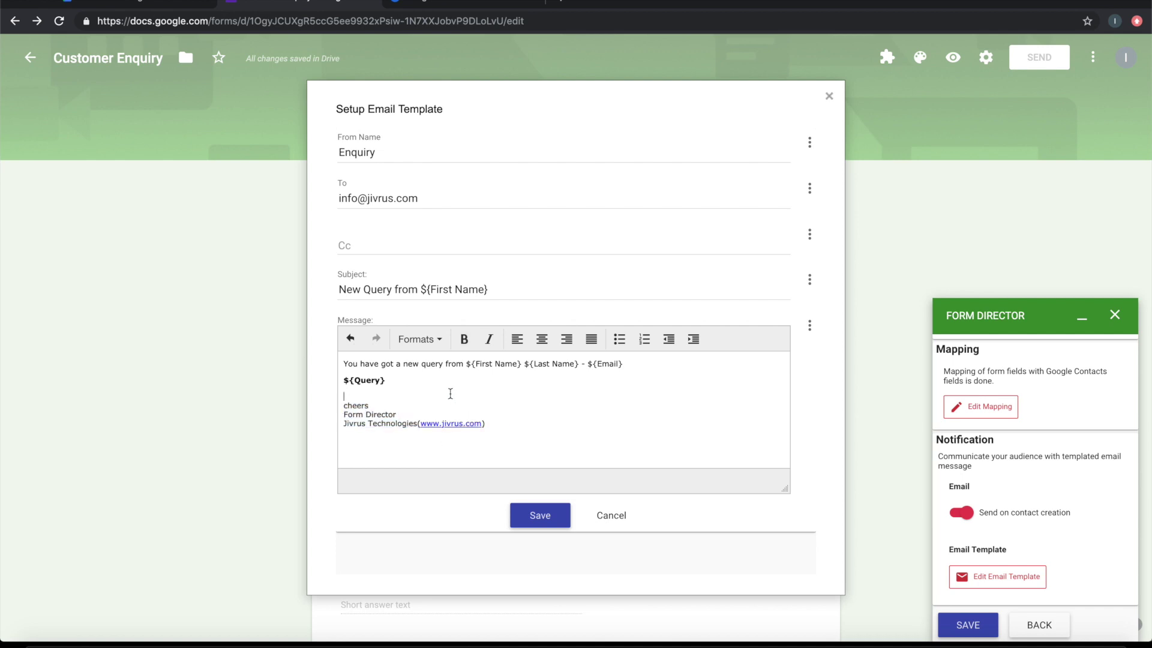
# Adjust the spacing above the signature and save the email template
pyautogui.click(407, 388)
pyautogui.press('Down')
pyautogui.press('Return')
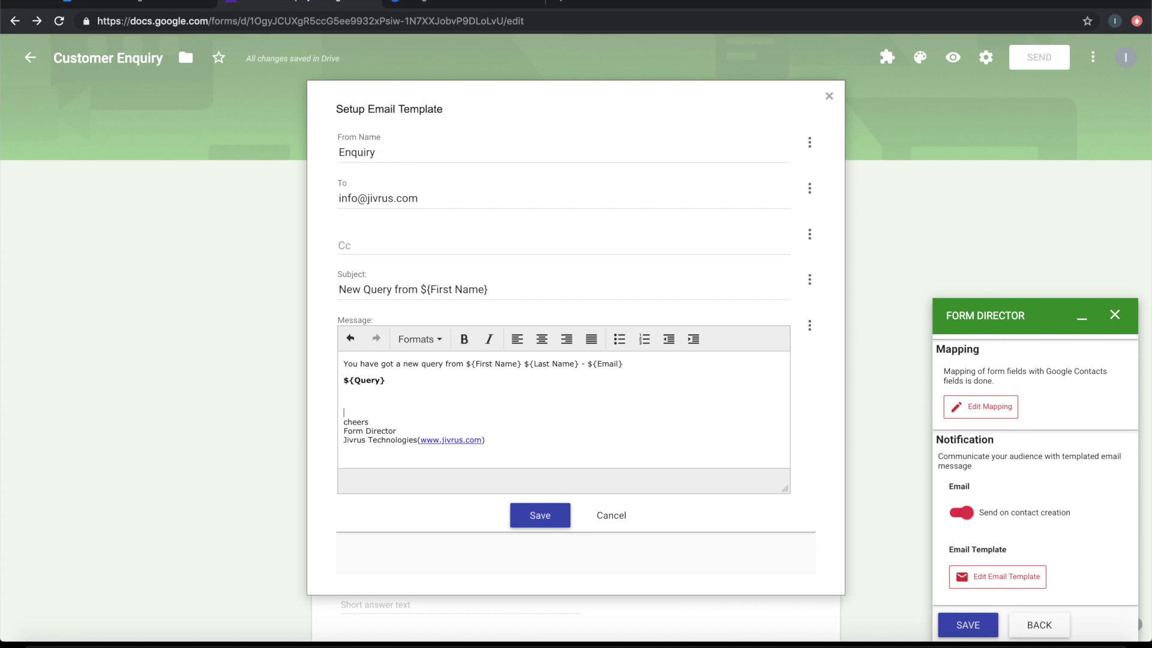
pyautogui.press('BackSpace')
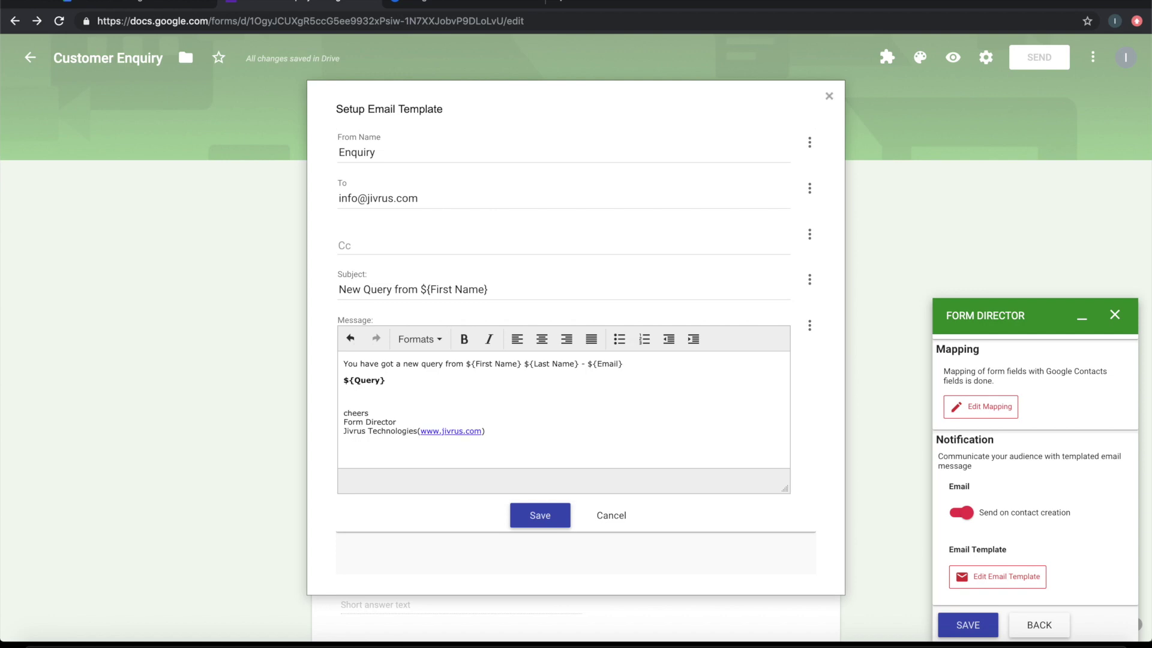
pyautogui.click(537, 514)
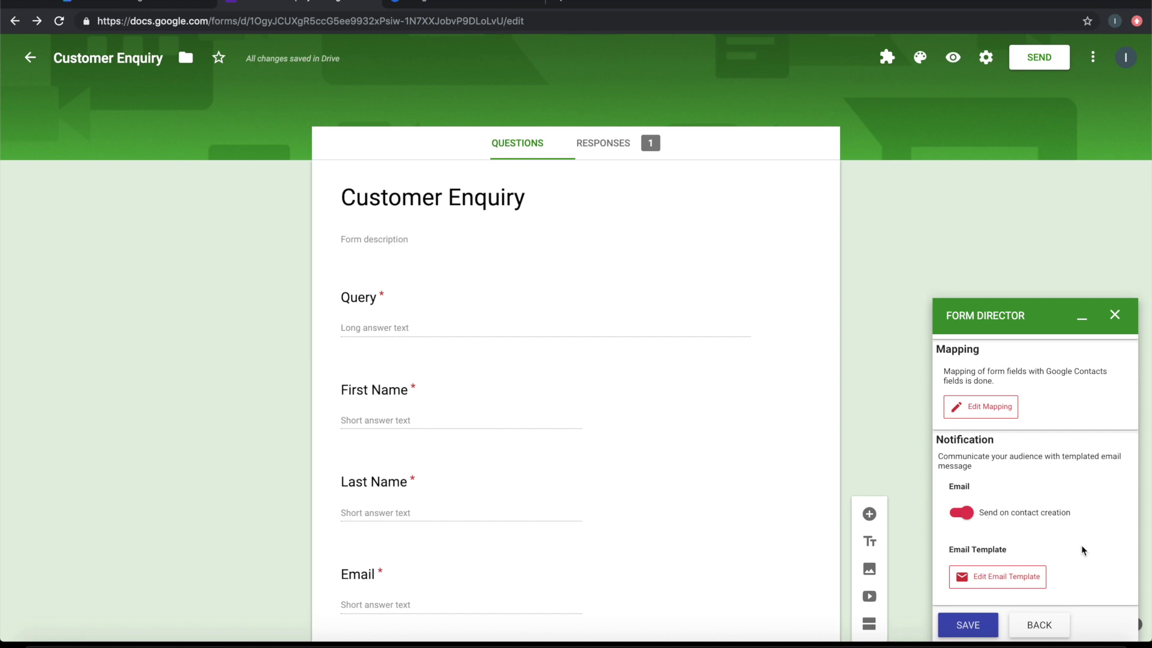
pyautogui.scroll(-2, 1080, 545)
pyautogui.scroll(-1, 1081, 544)
pyautogui.scroll(3, 1067, 533)
pyautogui.scroll(1, 1066, 532)
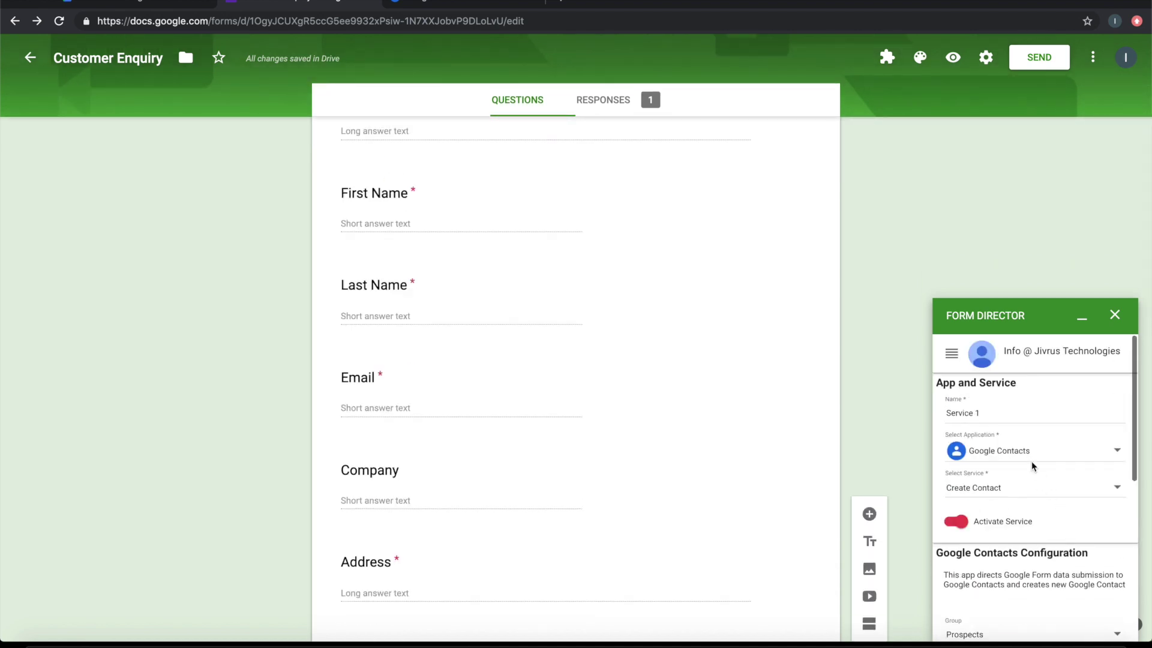
# Rename Service 1 to New Enquiry, save it, and open the live form preview
pyautogui.moveTo(998, 412); pyautogui.dragTo(883, 407)
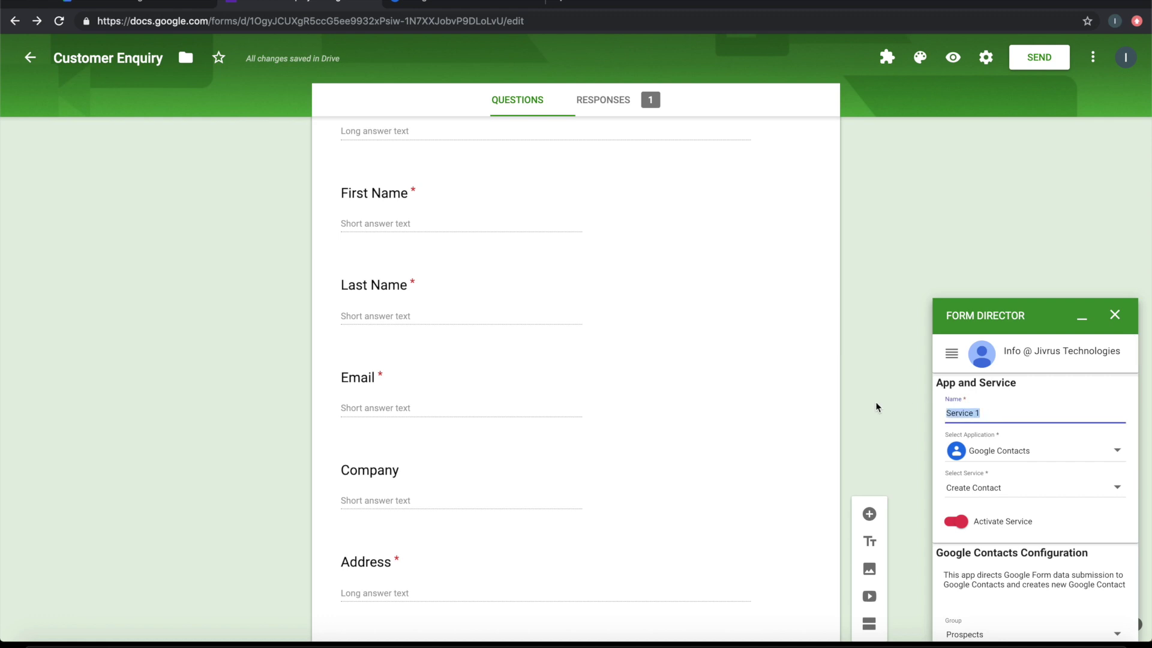
pyautogui.write('New Enq')
pyautogui.write('uiry')
pyautogui.scroll(-1, 1070, 447)
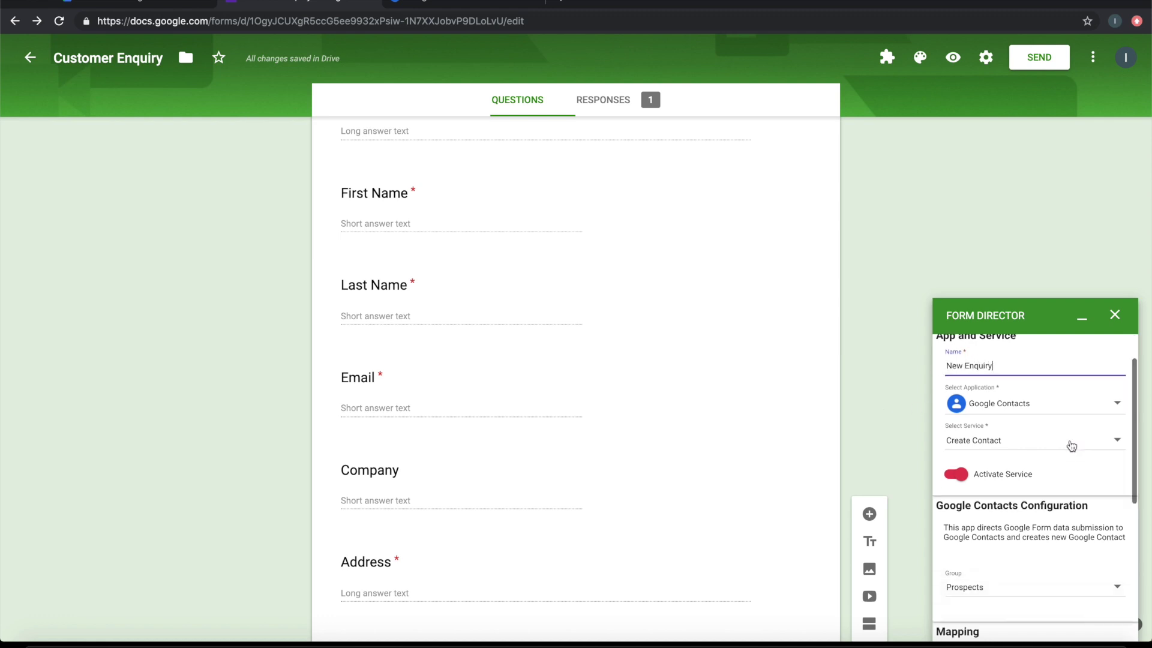
pyautogui.scroll(-5, 1071, 446)
pyautogui.click(970, 622)
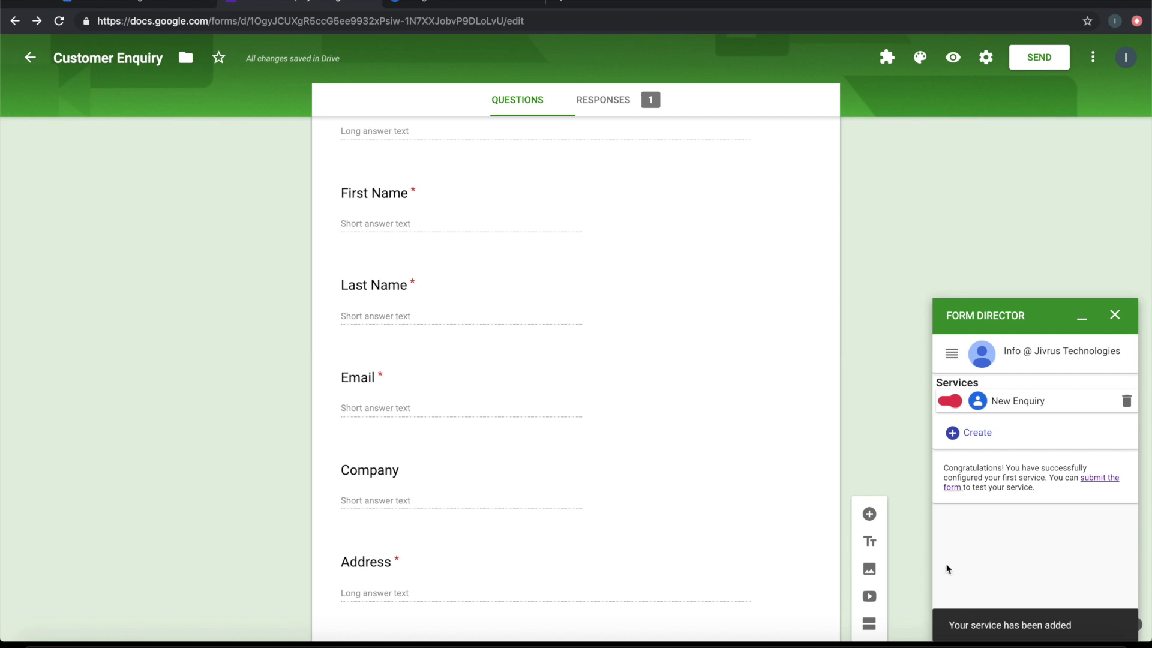
pyautogui.click(953, 59)
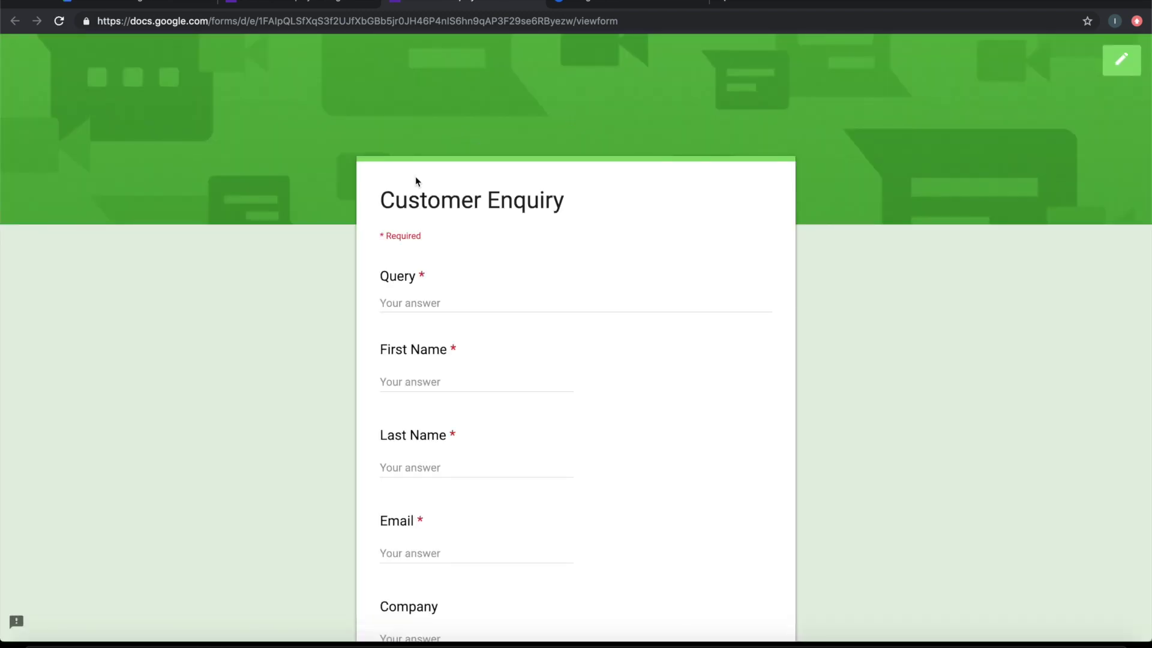
pyautogui.click(417, 300)
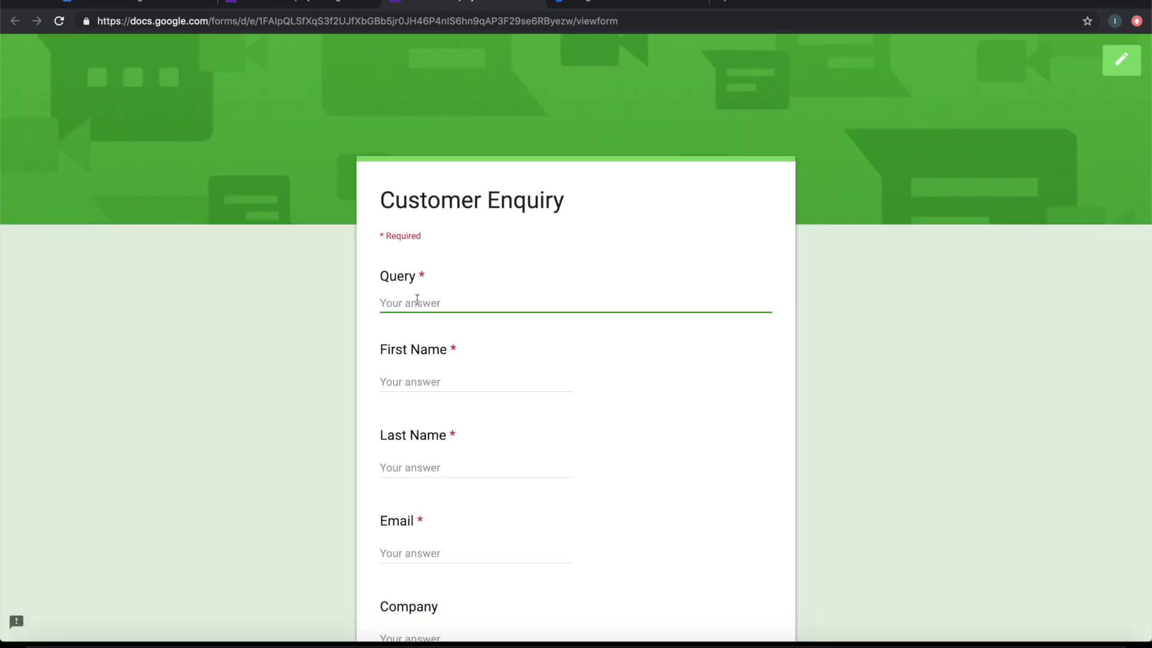
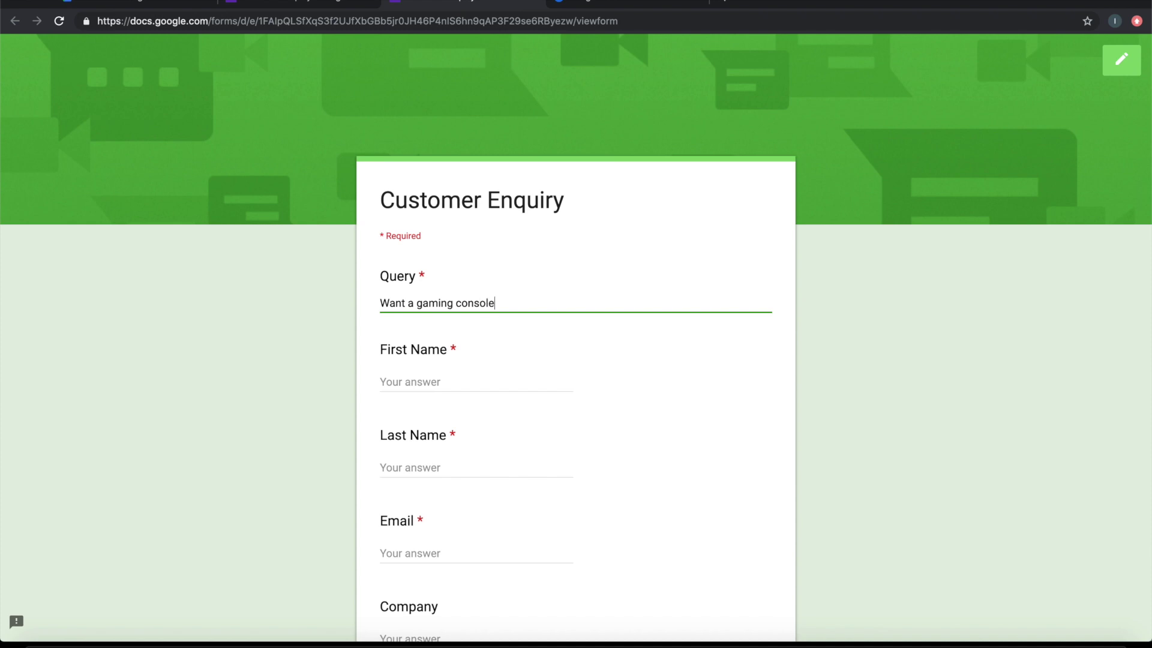
pyautogui.press('Tab')
pyautogui.press('Tab')
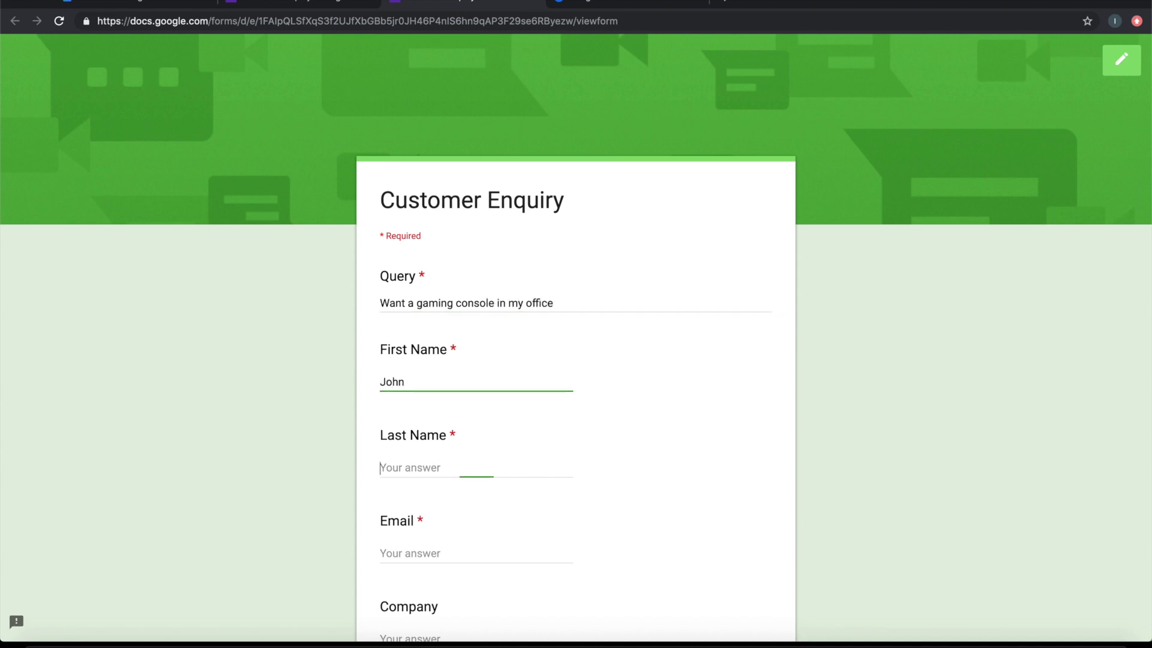
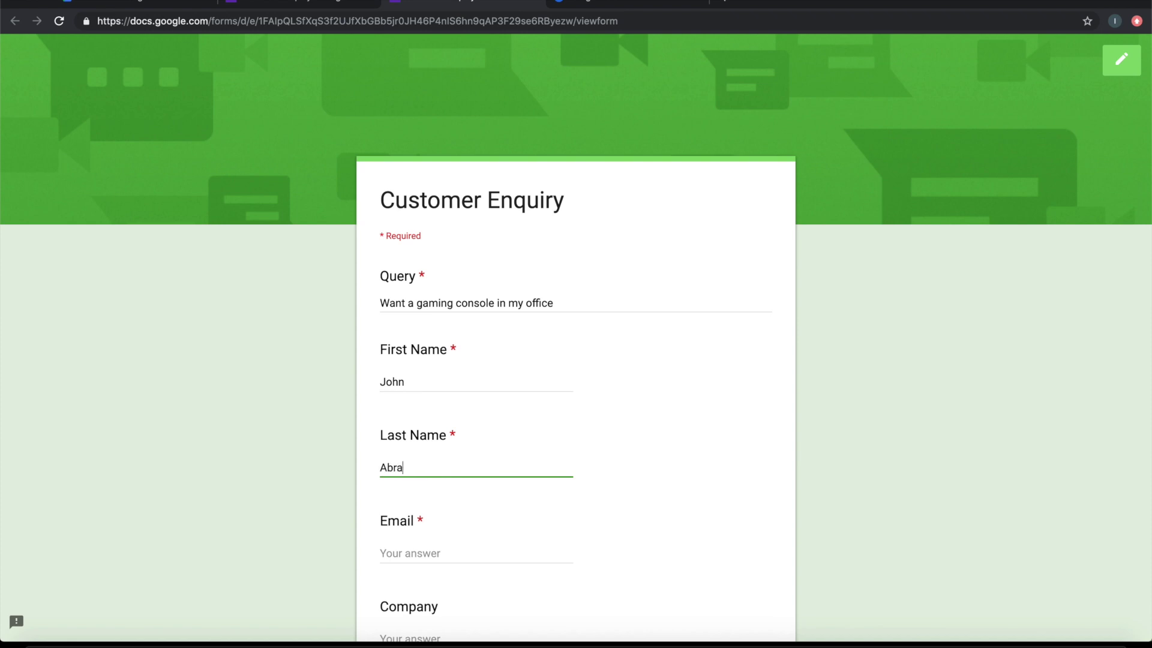
pyautogui.press('Tab')
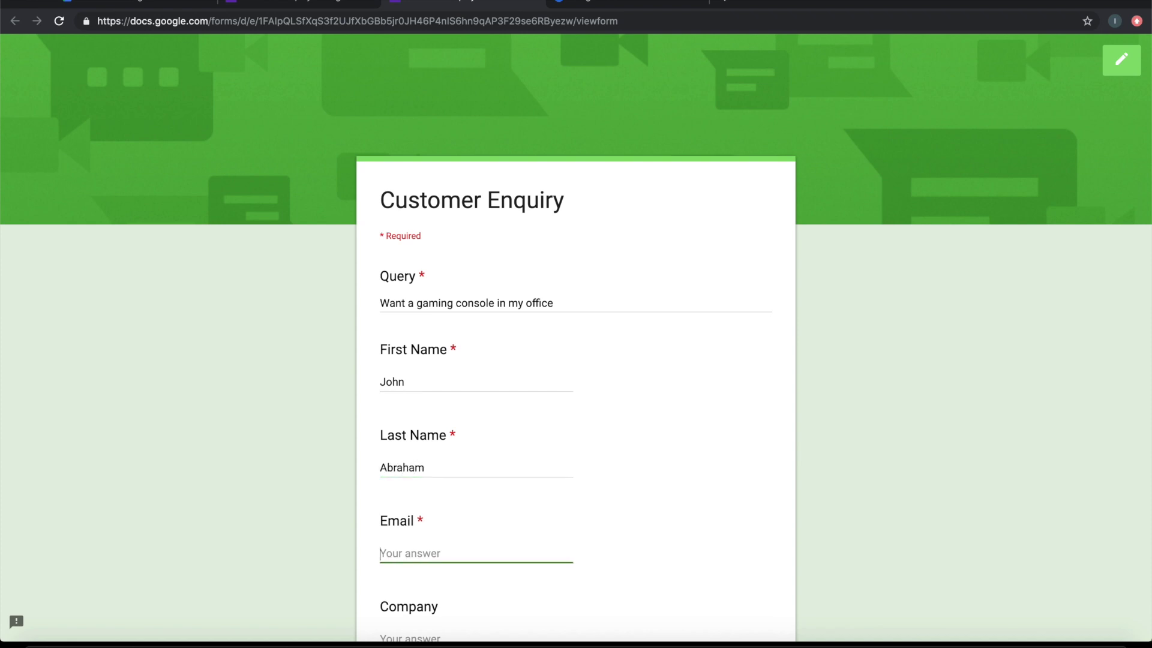
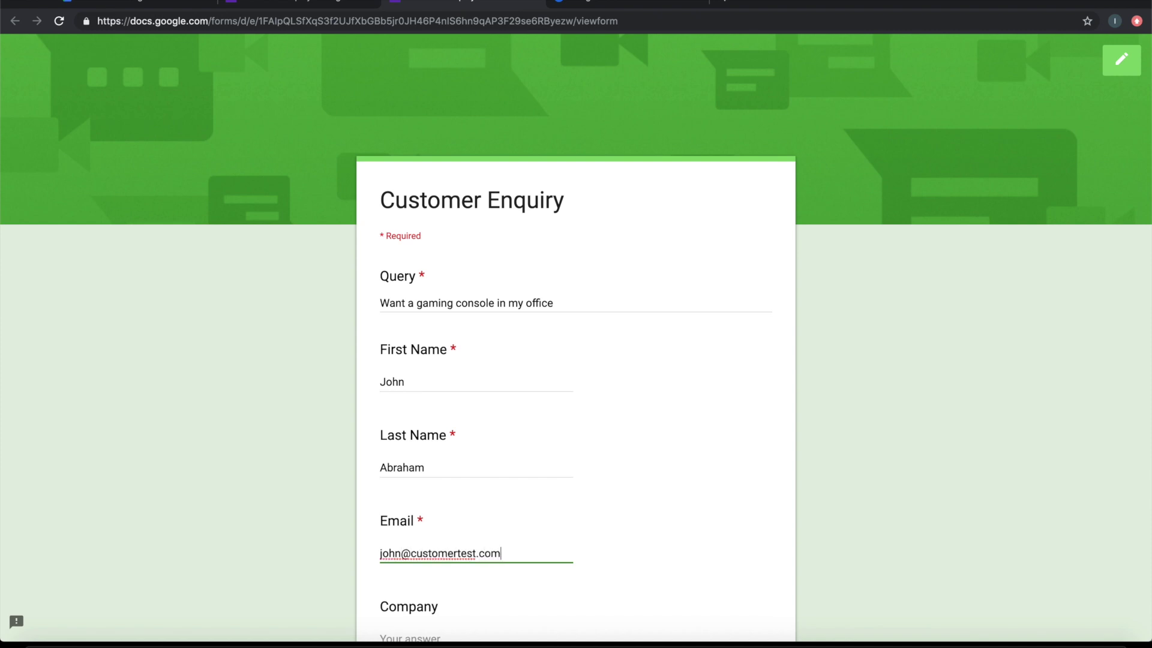
pyautogui.press('Tab')
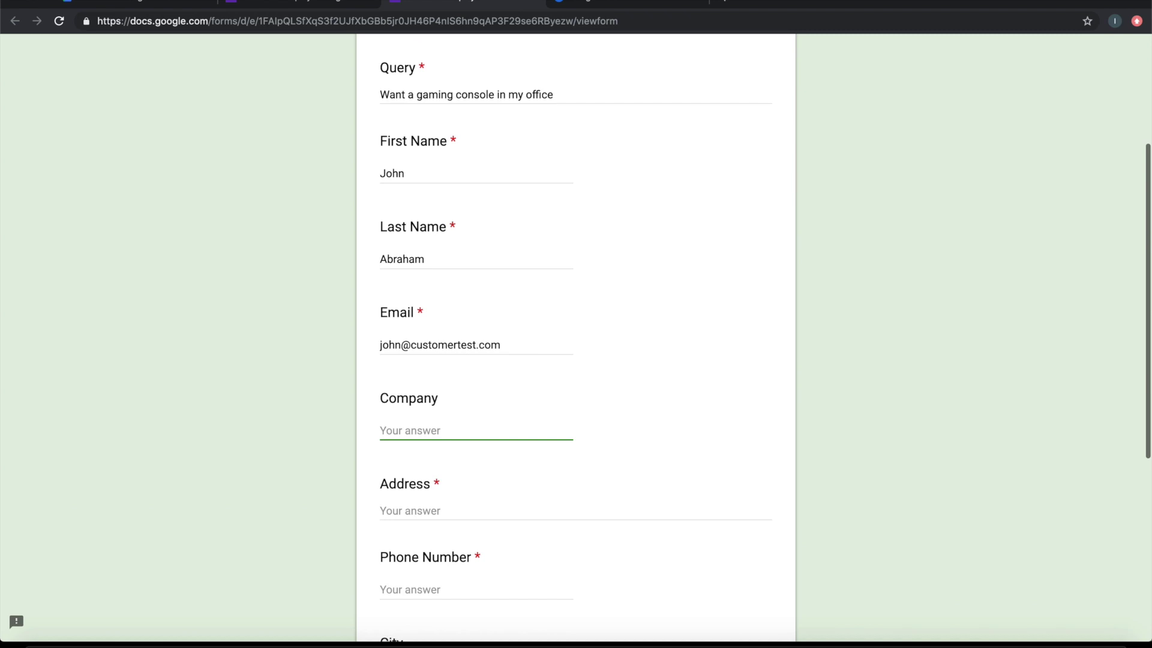
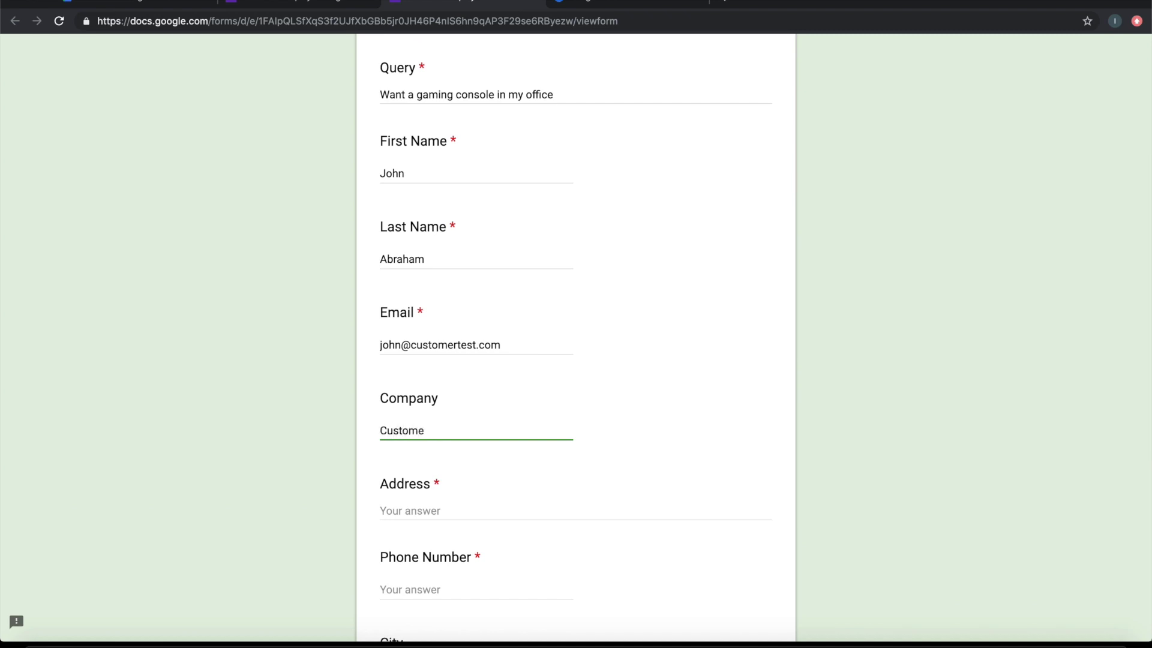
pyautogui.press('Tab')
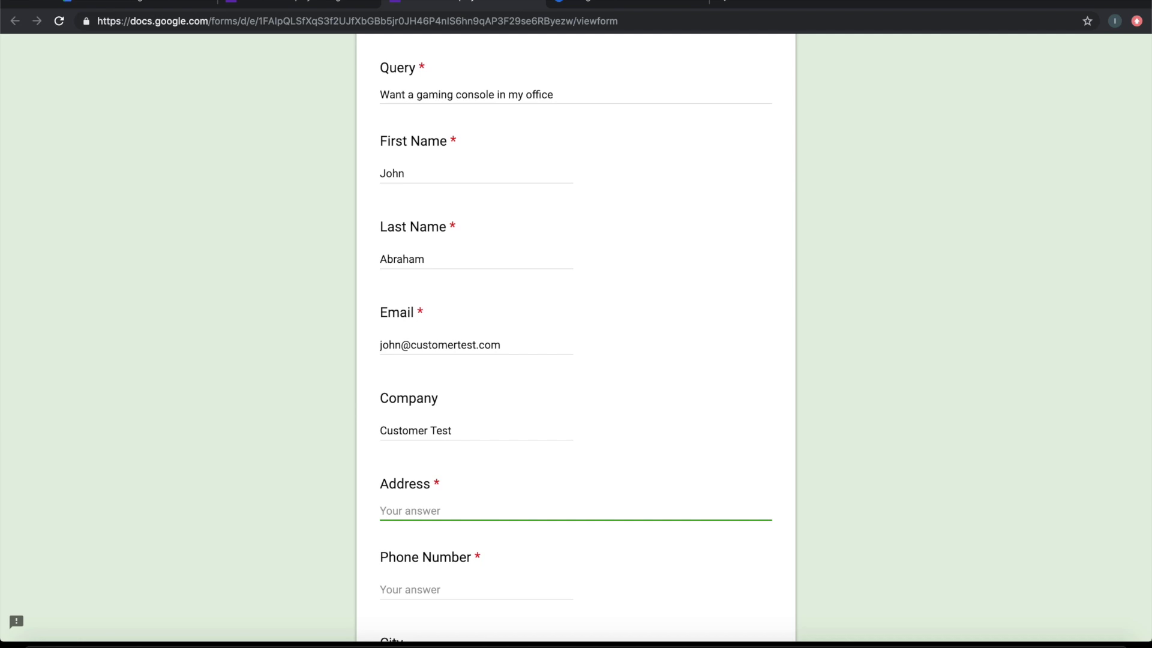
pyautogui.scroll(-3, 576, 360)
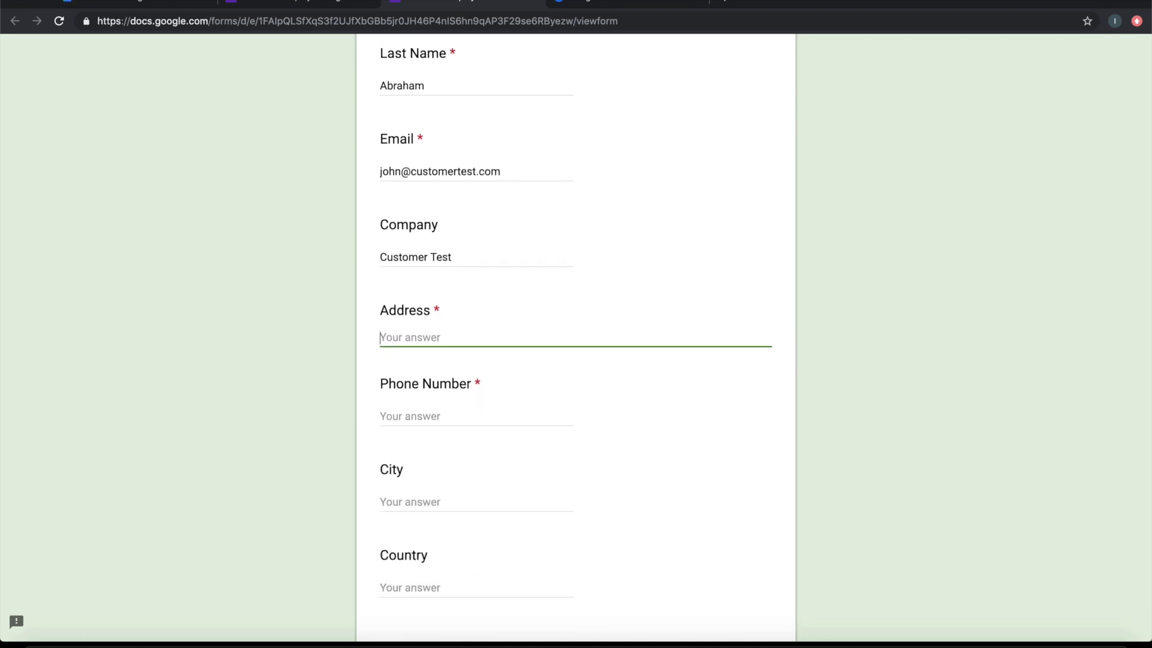
pyautogui.write('Gaming ')
pyautogui.write('Customer')
pyautogui.write(' Test ')
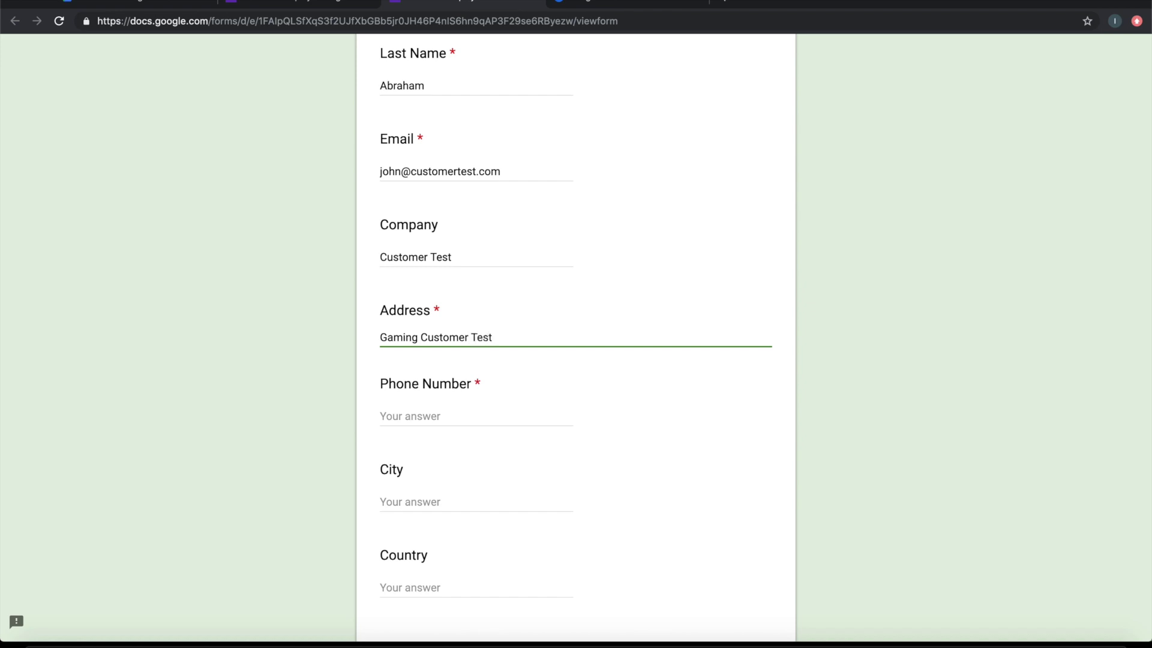
pyautogui.write('Aven')
pyautogui.write('ue')
# Answer Address, Phone Number, City 'Bengaluru' and Country 'India', then submit the enquiry
pyautogui.press('Tab')
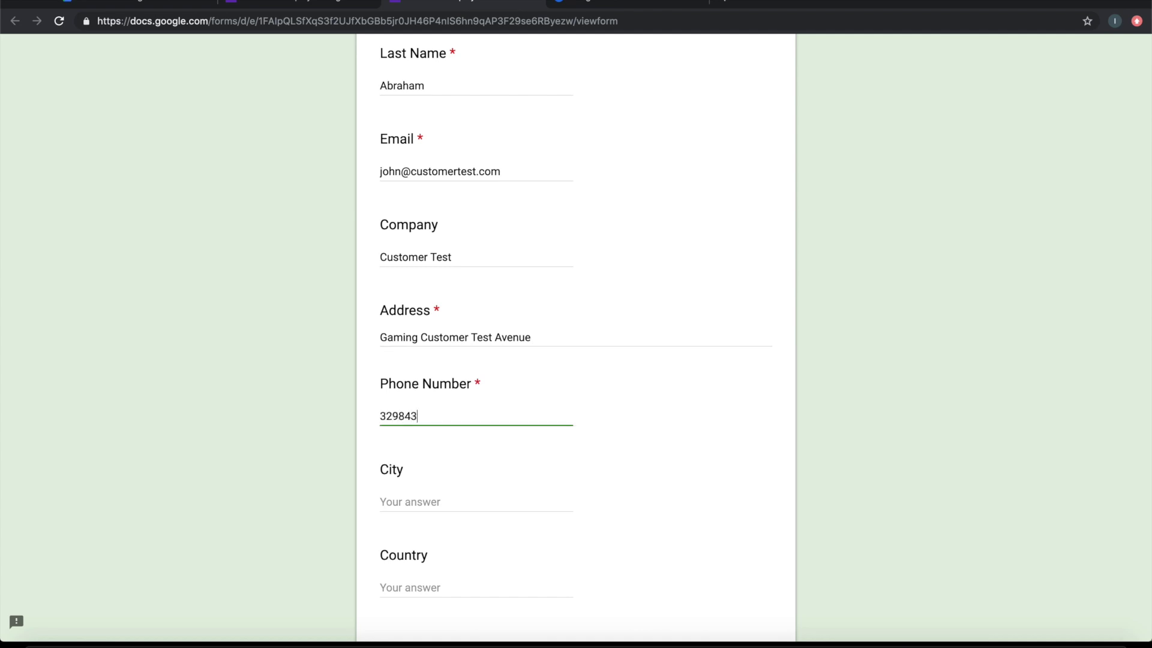
pyautogui.scroll(-2, 403, 391)
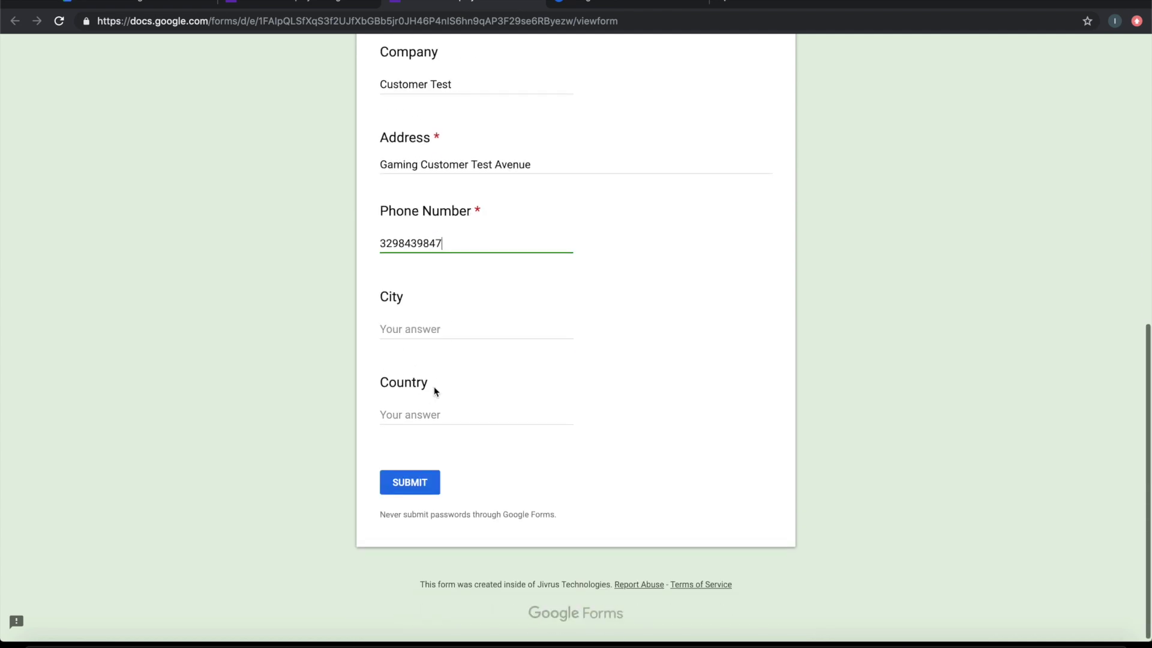
pyautogui.click(418, 327)
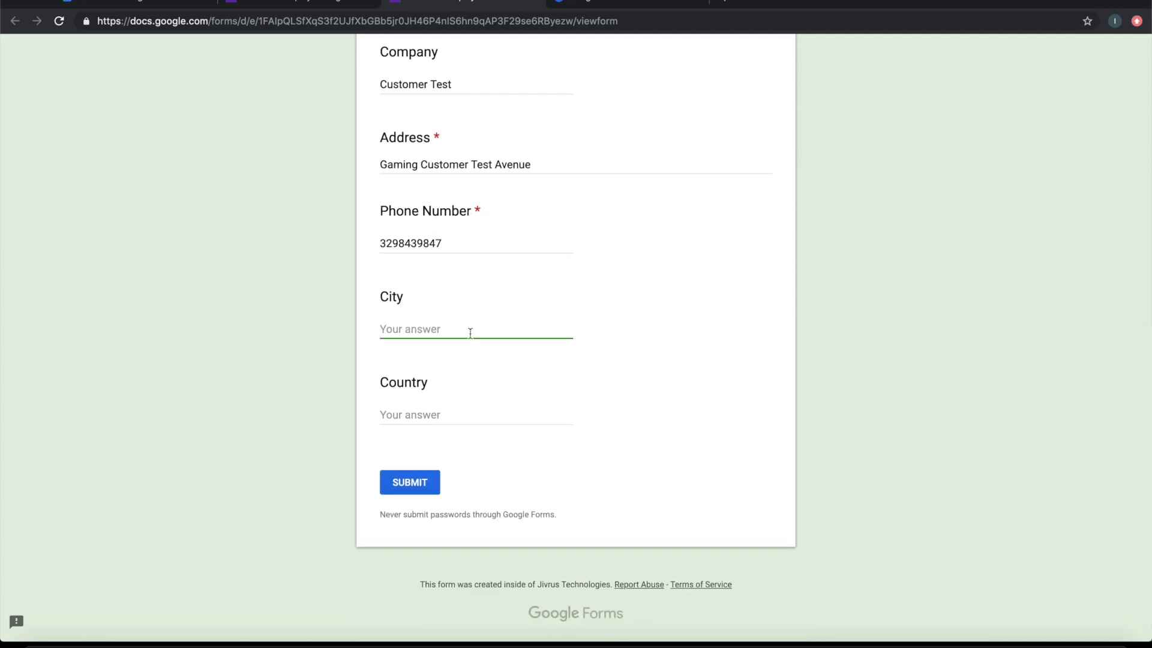
pyautogui.write('B')
pyautogui.write('engalur')
pyautogui.press('Tab')
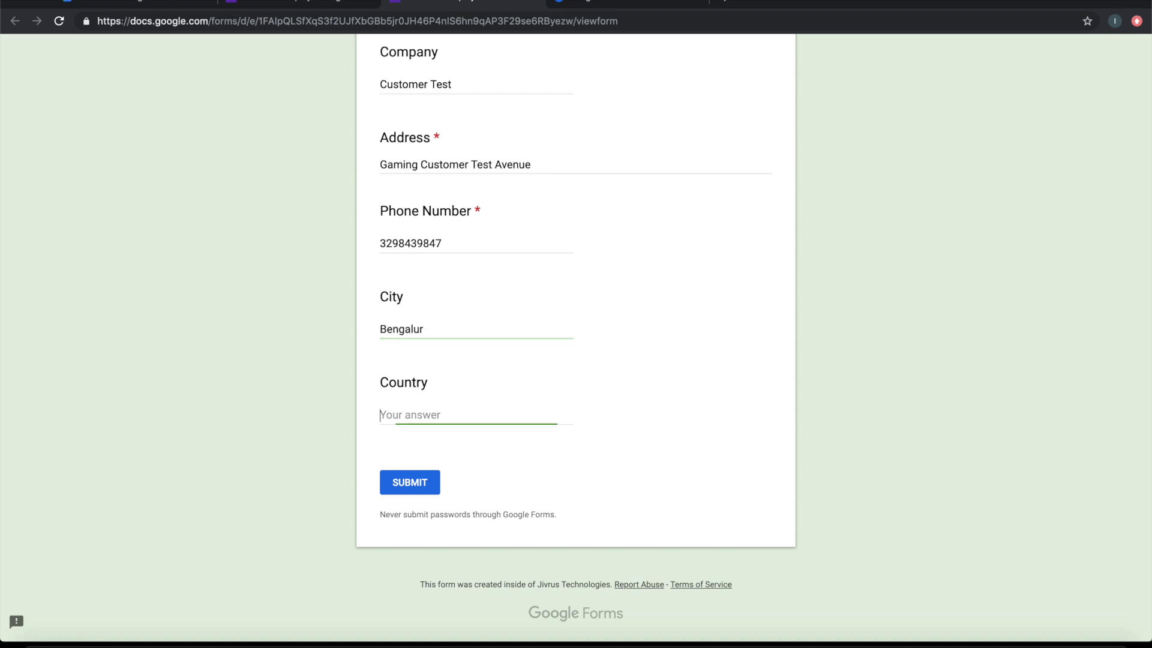
pyautogui.write('Ind')
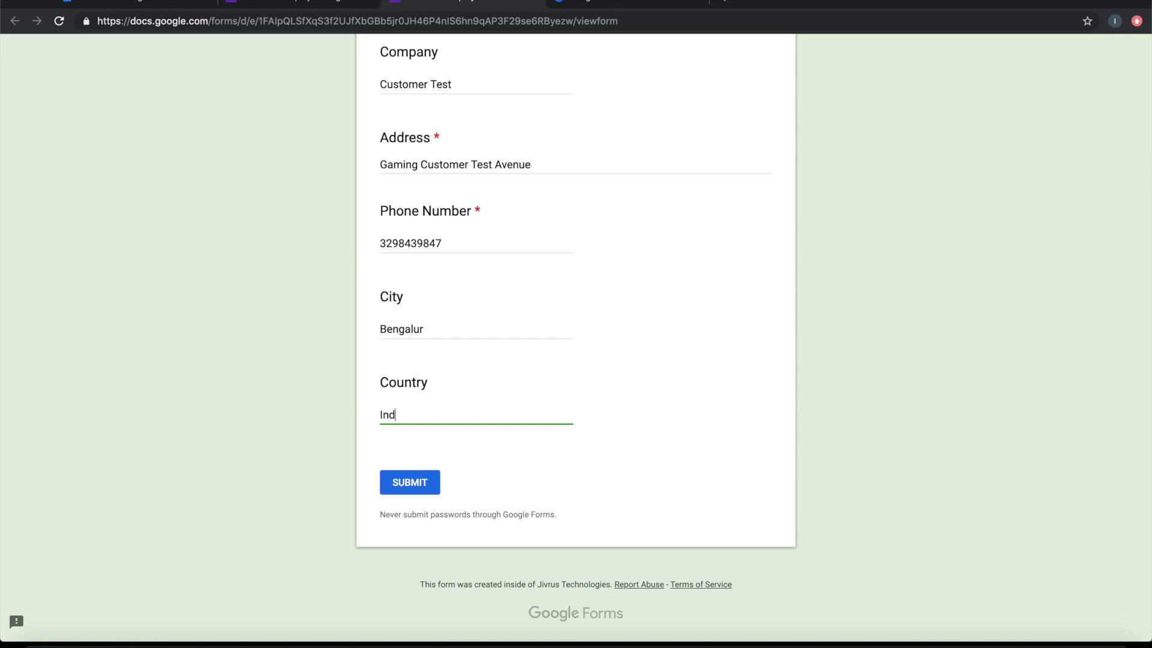
pyautogui.write('ia')
pyautogui.click(461, 332)
pyautogui.write('u')
pyautogui.press('Tab')
pyautogui.click(410, 483)
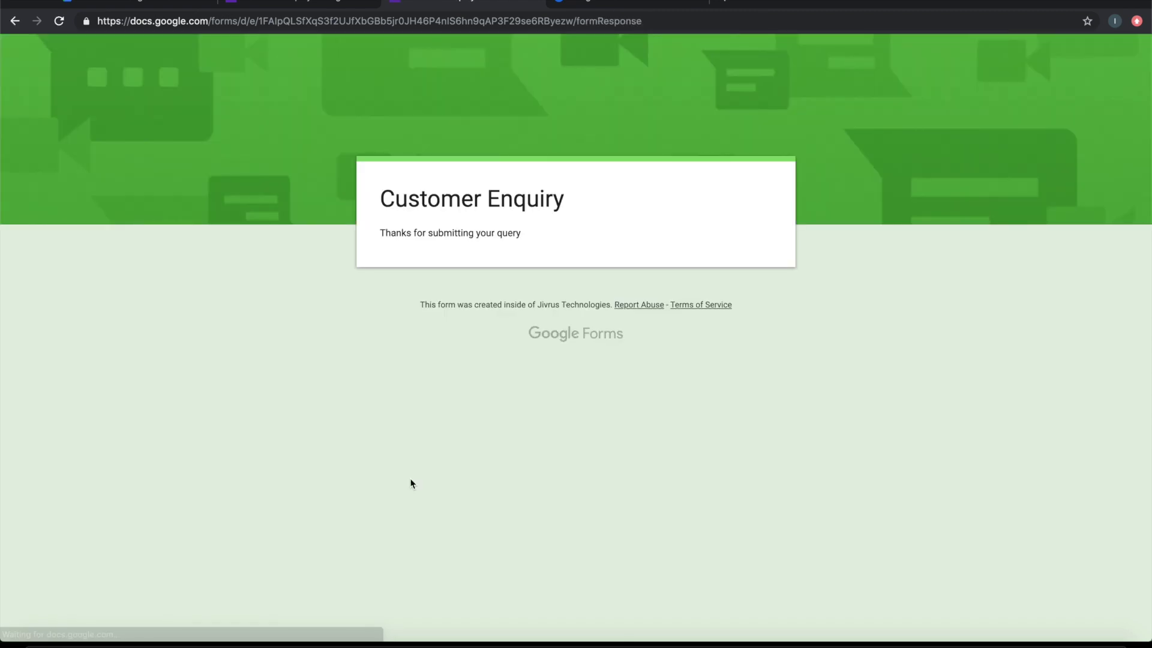
# Reload Google Contacts to see the new Customer Test contact with the Prospects label
pyautogui.click(607, 3)
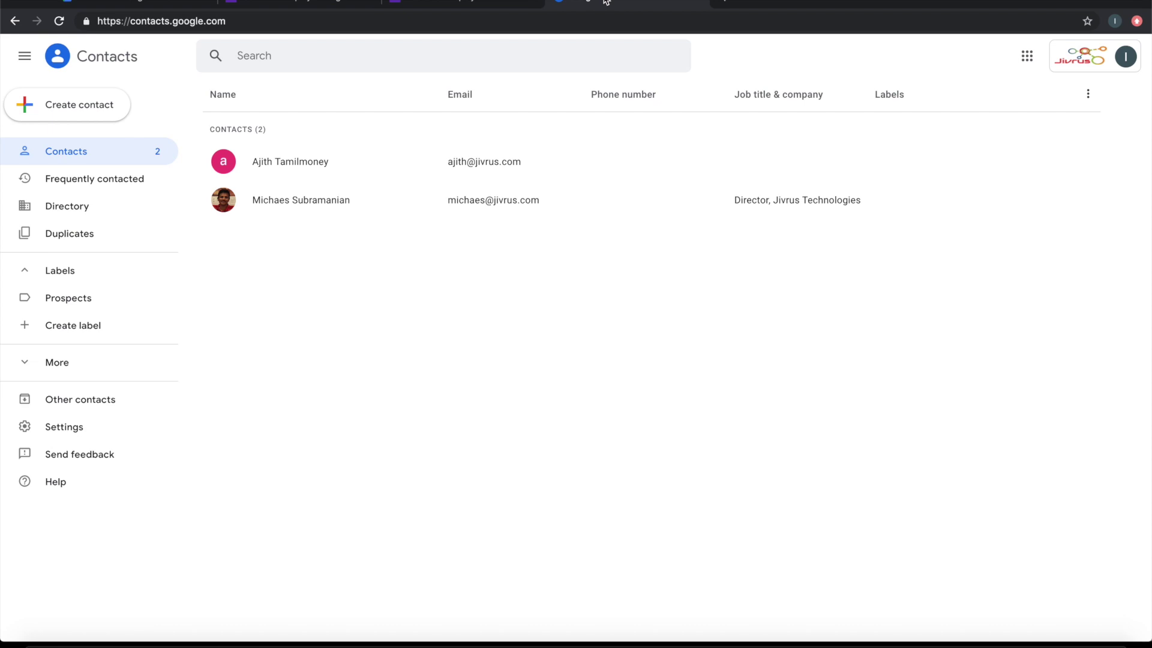
pyautogui.hotkey('ctrl', 'r')
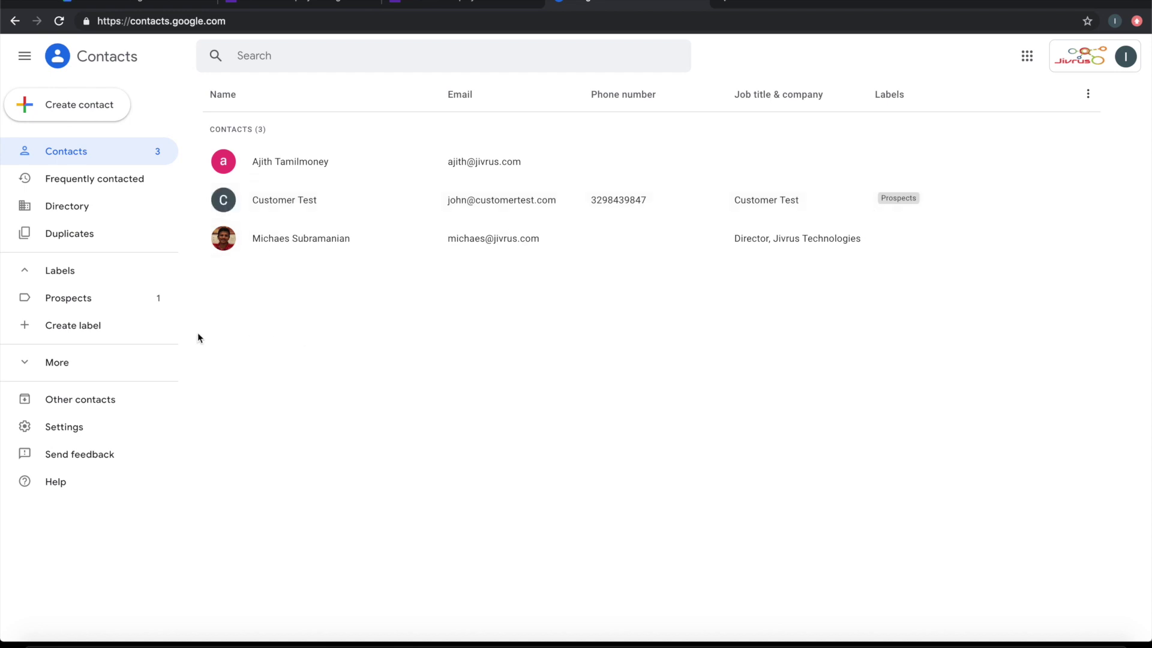
pyautogui.click(72, 300)
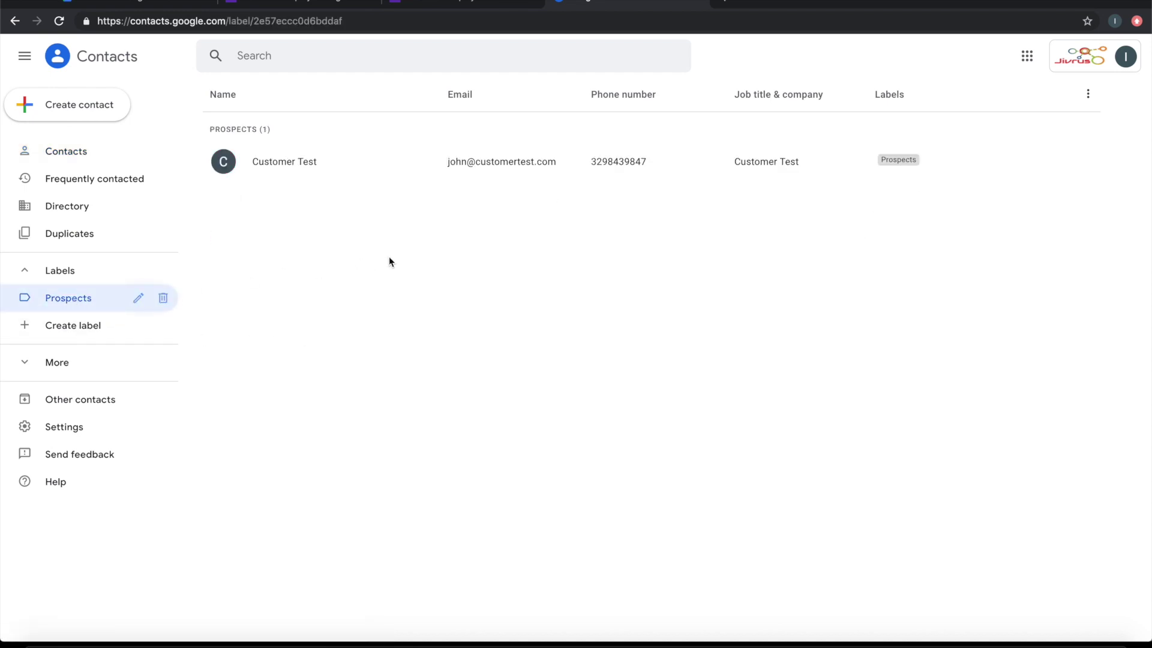